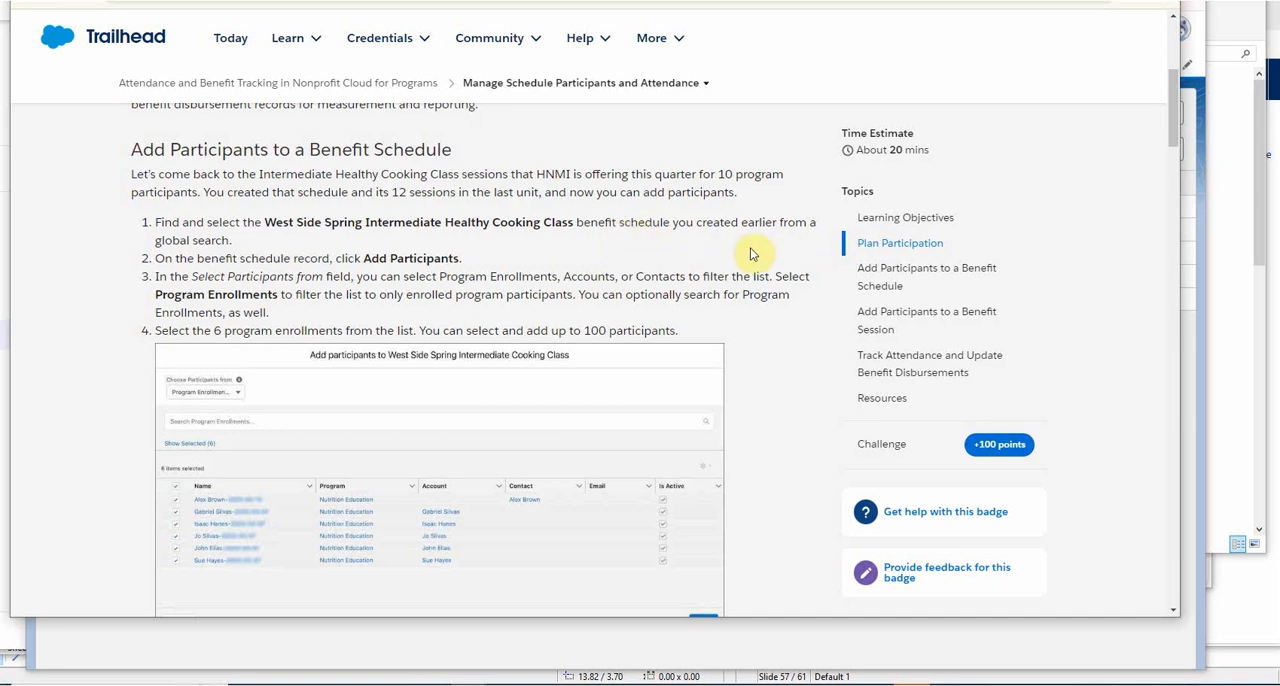
Review the program management object diagram and the Case Management Data Model in the Nonprofit Cloud Developer Guide.
key(alt+Tab)
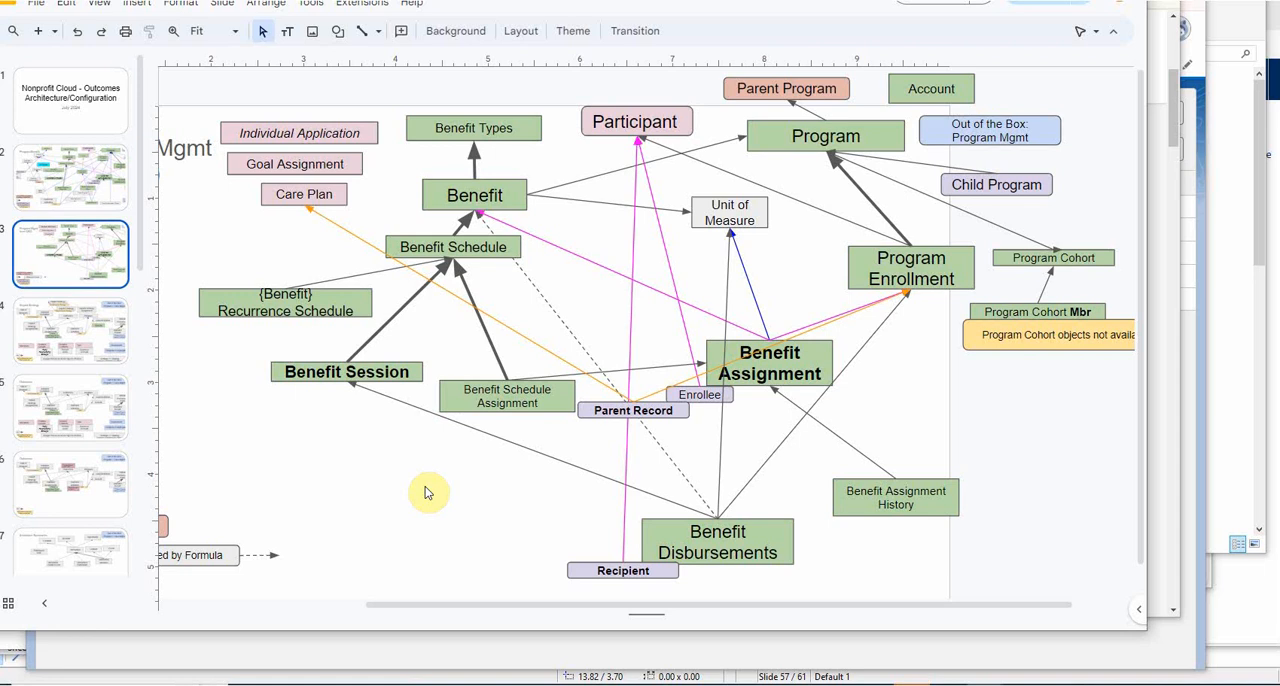
key(alt+Tab)
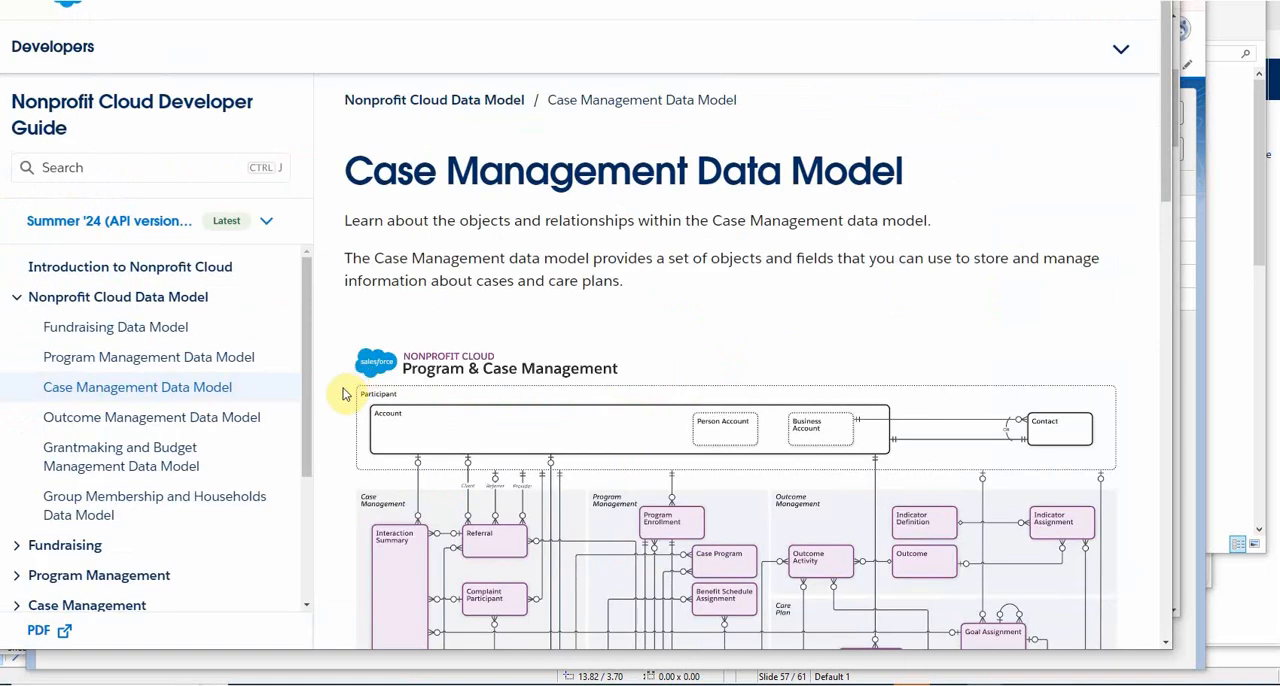
scroll(334, 406, down, 5)
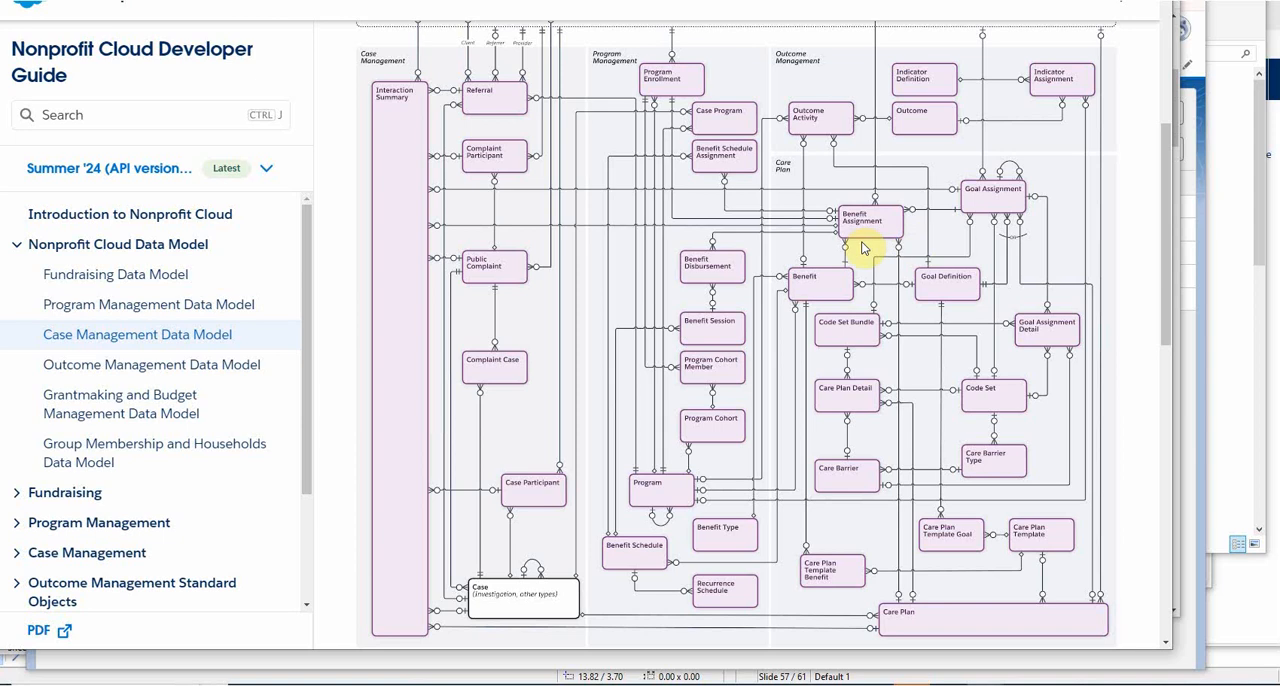
key(alt+Tab)
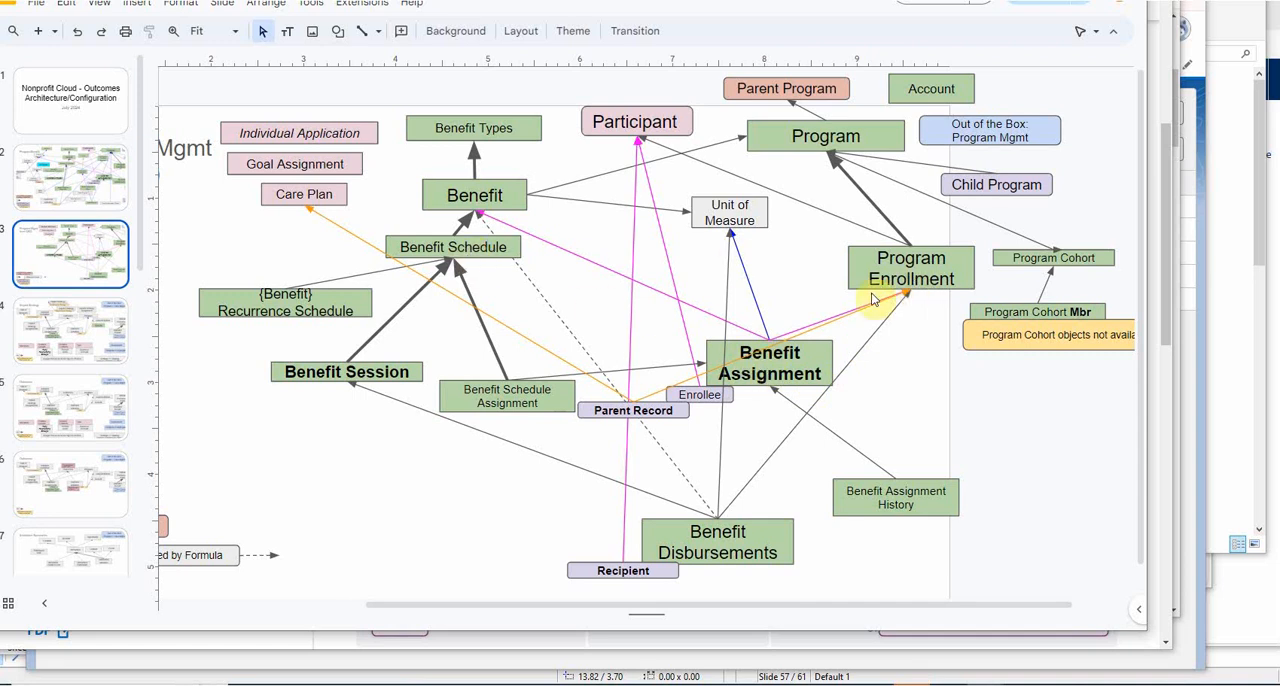
key(alt+Tab)
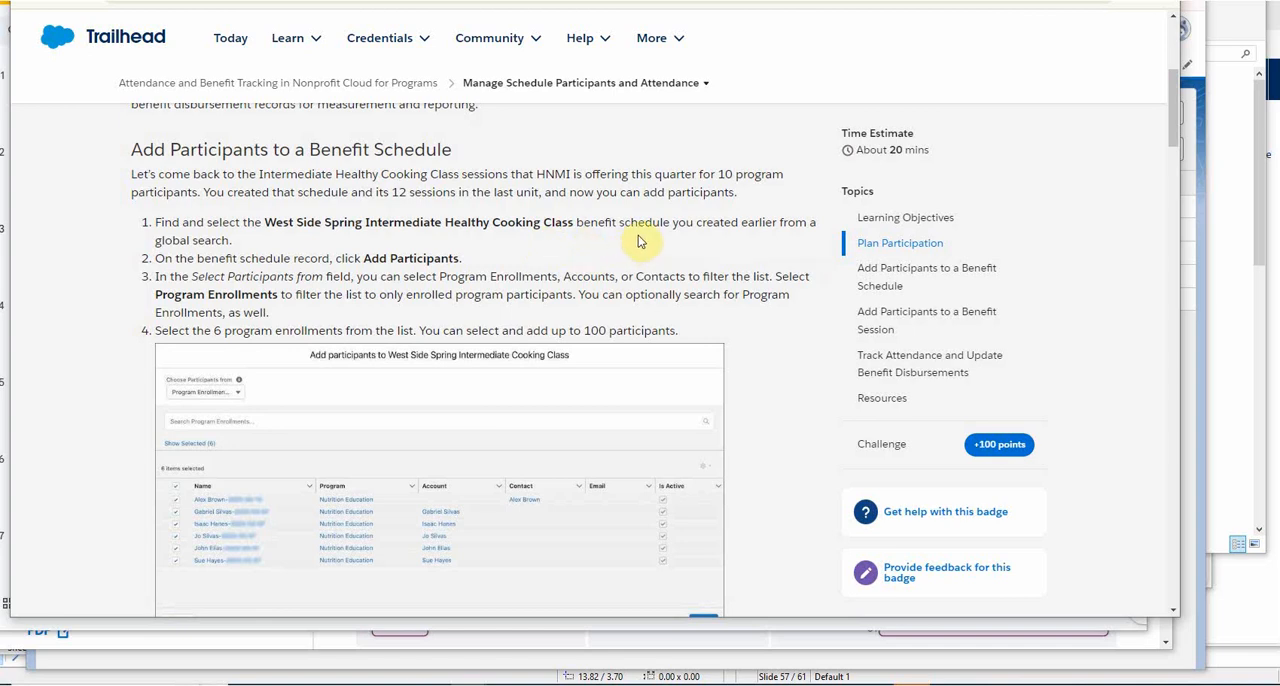
Switch to the Salesforce org and start adding participants to the West Side Spring Intermediate Healthy Cooking Class benefit schedule.
key(alt+Tab)
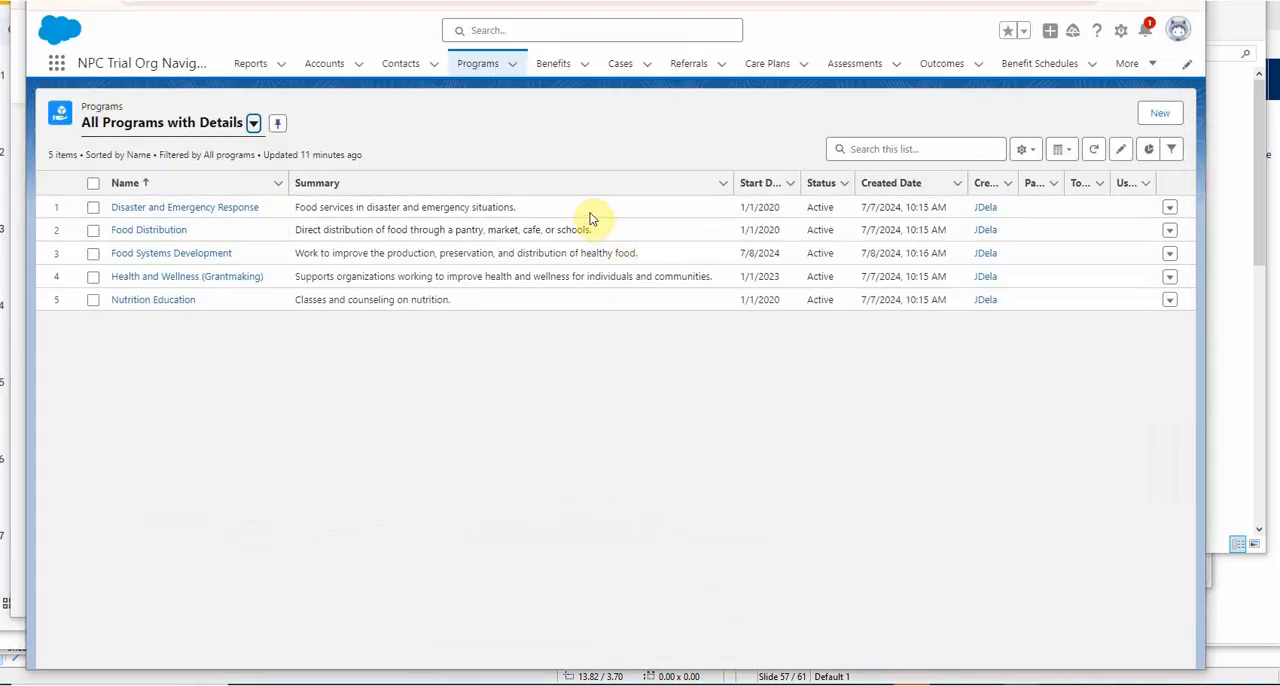
click(1040, 65)
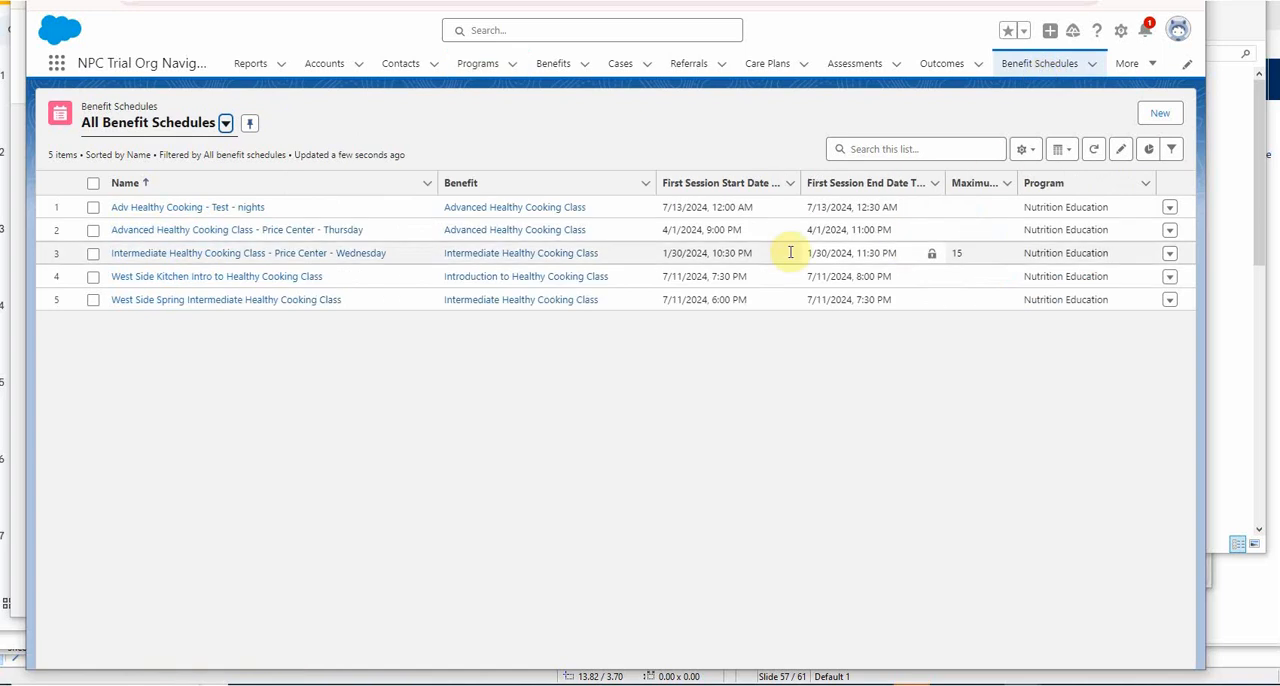
click(248, 303)
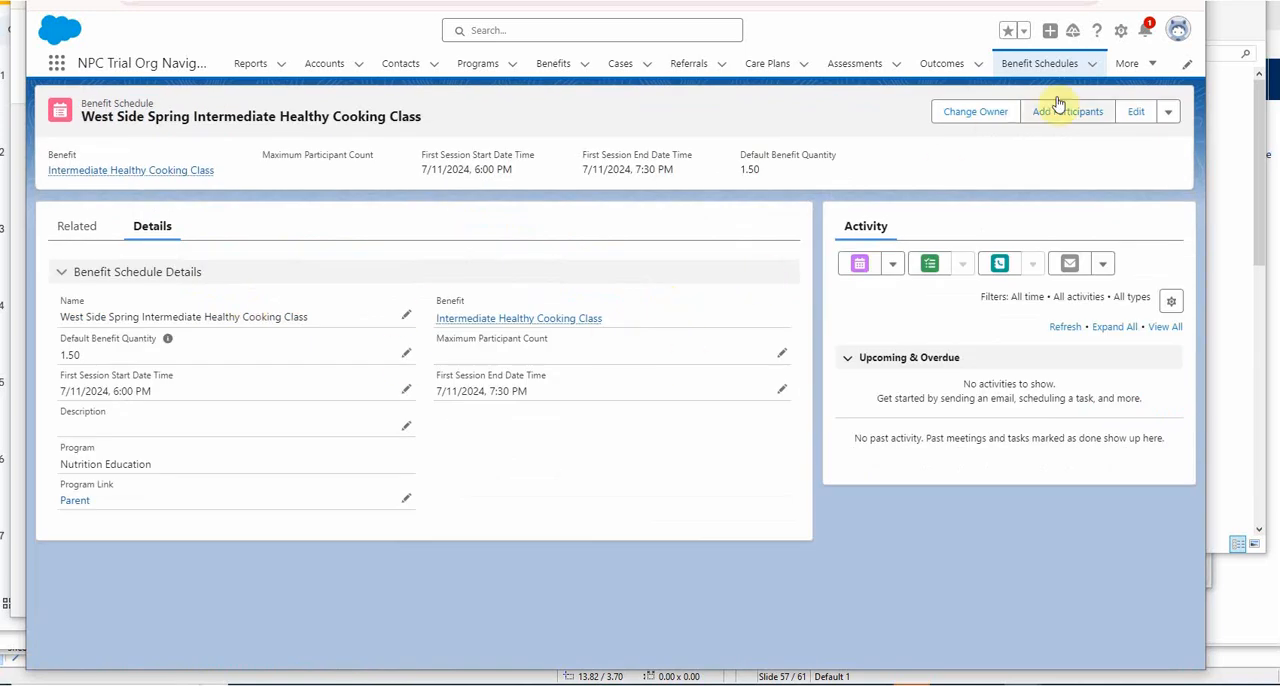
click(1066, 113)
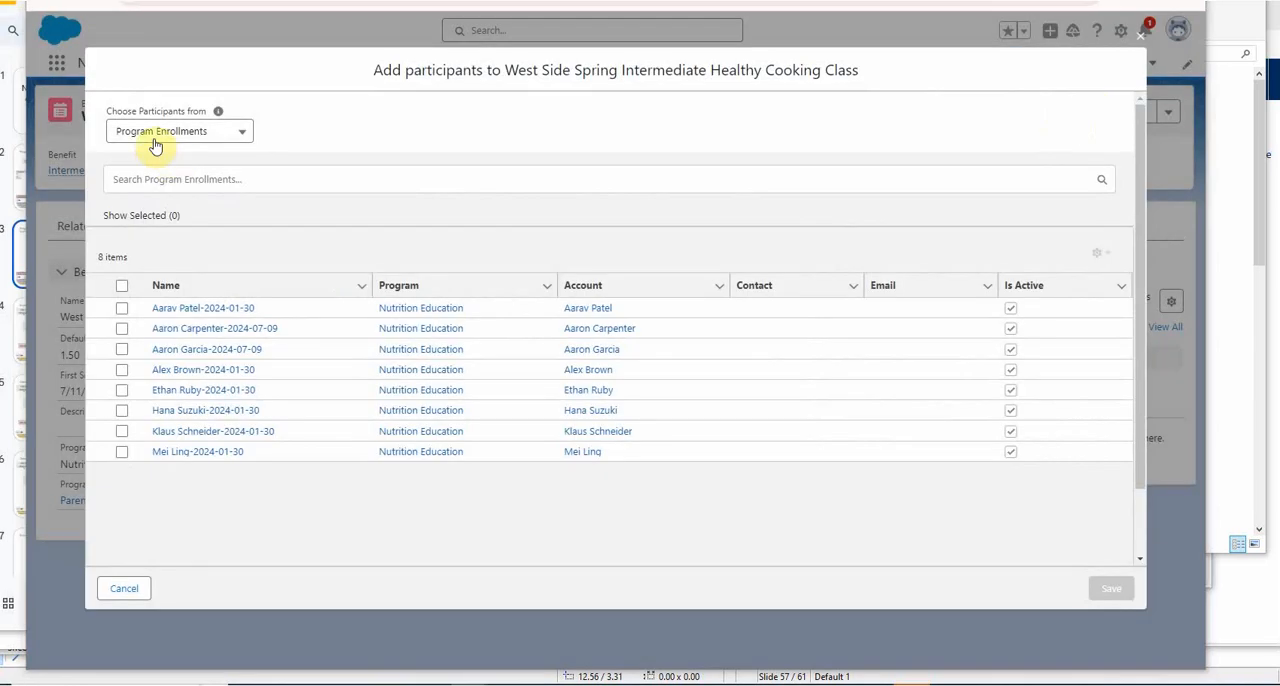
mouse_move(222, 116)
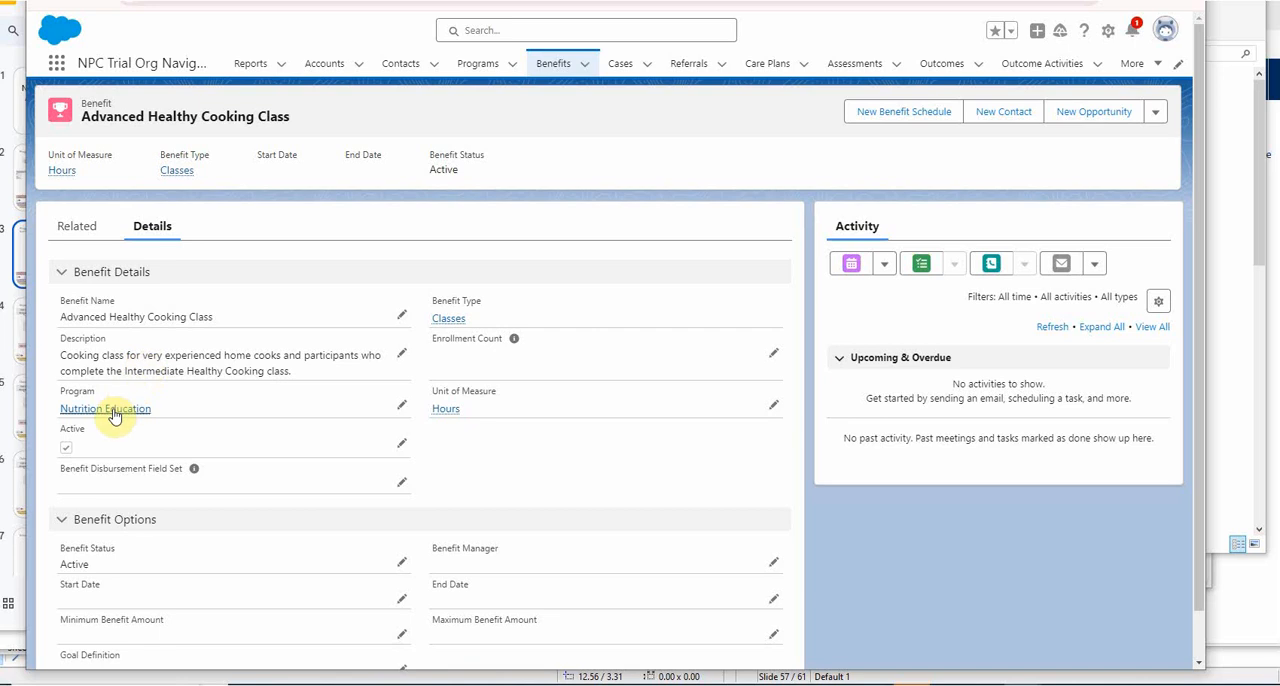
From the Advanced Healthy Cooking Class benefit, open the Nutrition Education program and view all its program enrollments.
click(112, 408)
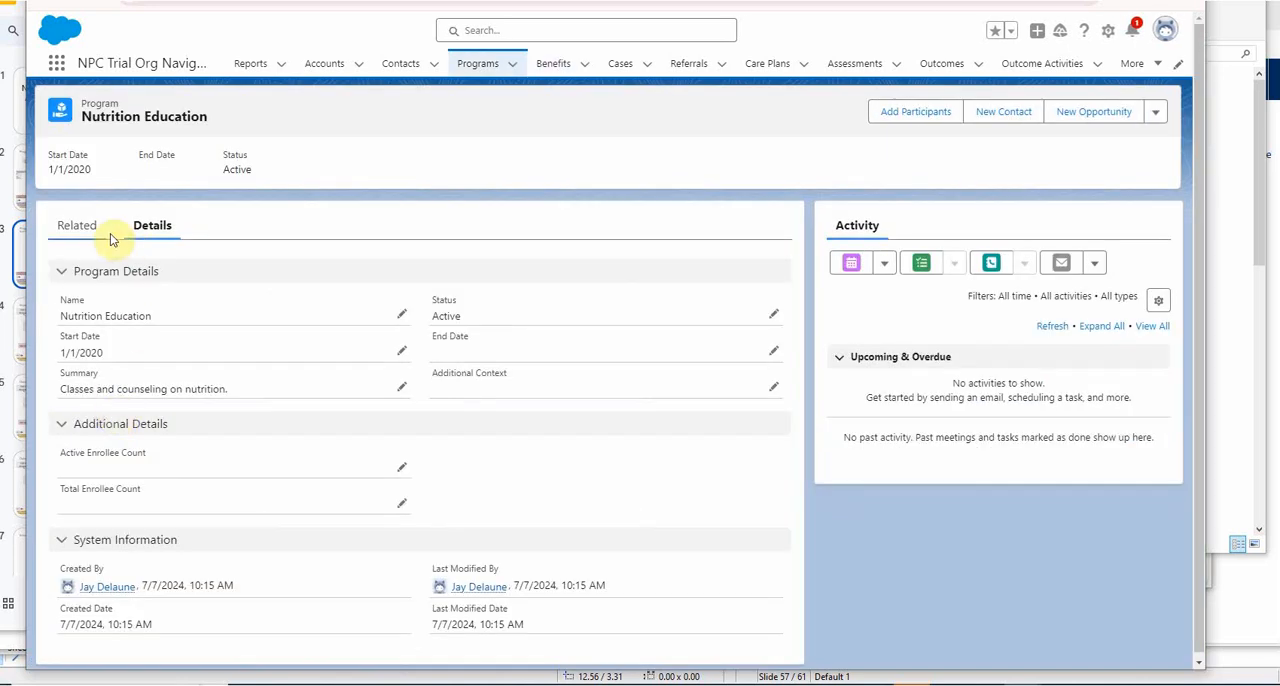
click(72, 229)
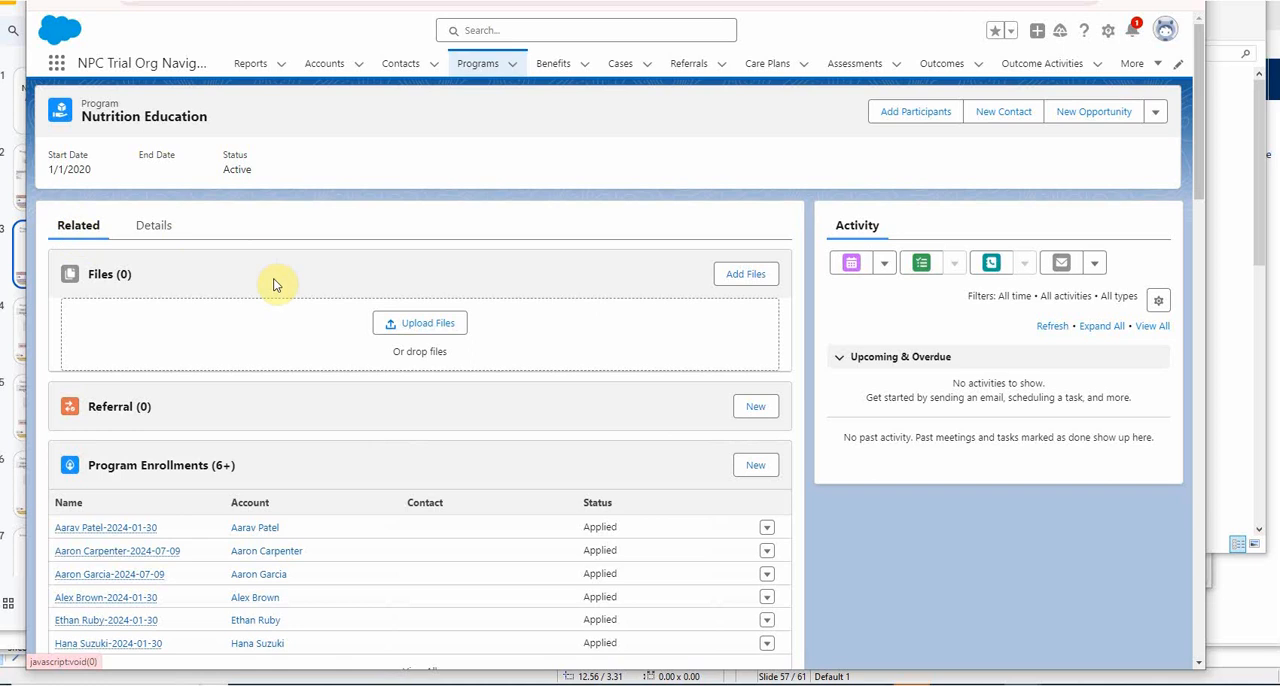
scroll(268, 290, down, 1)
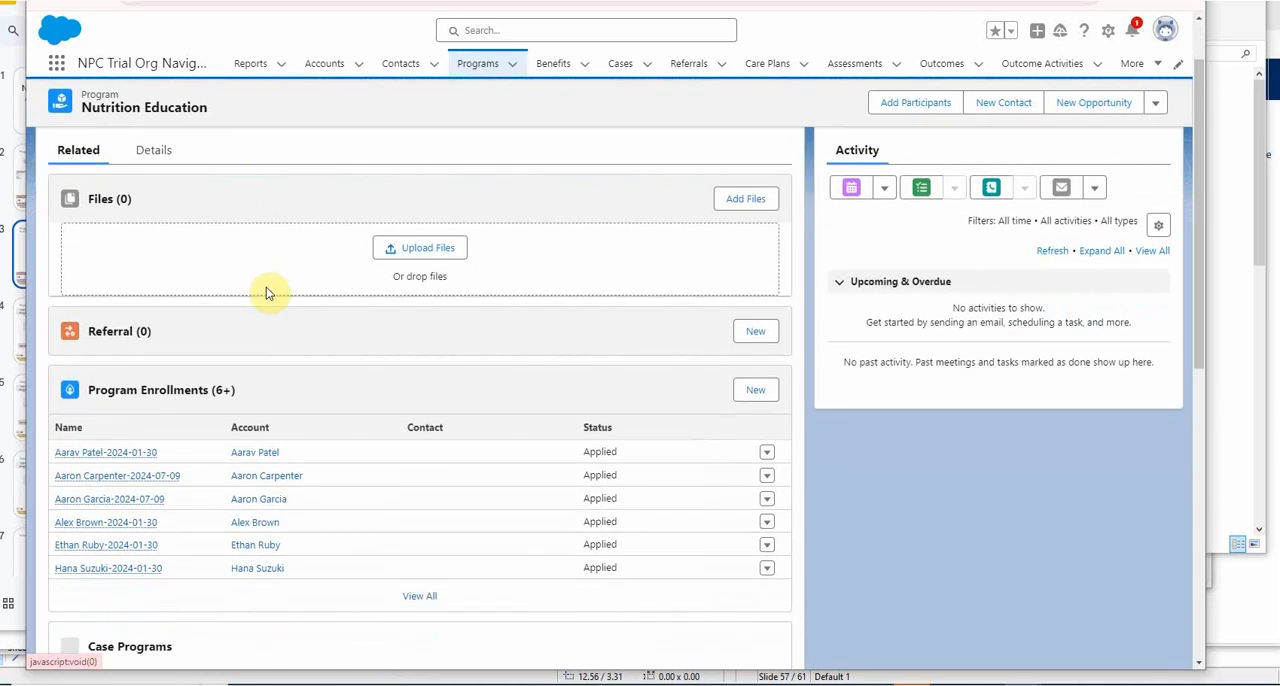
click(419, 597)
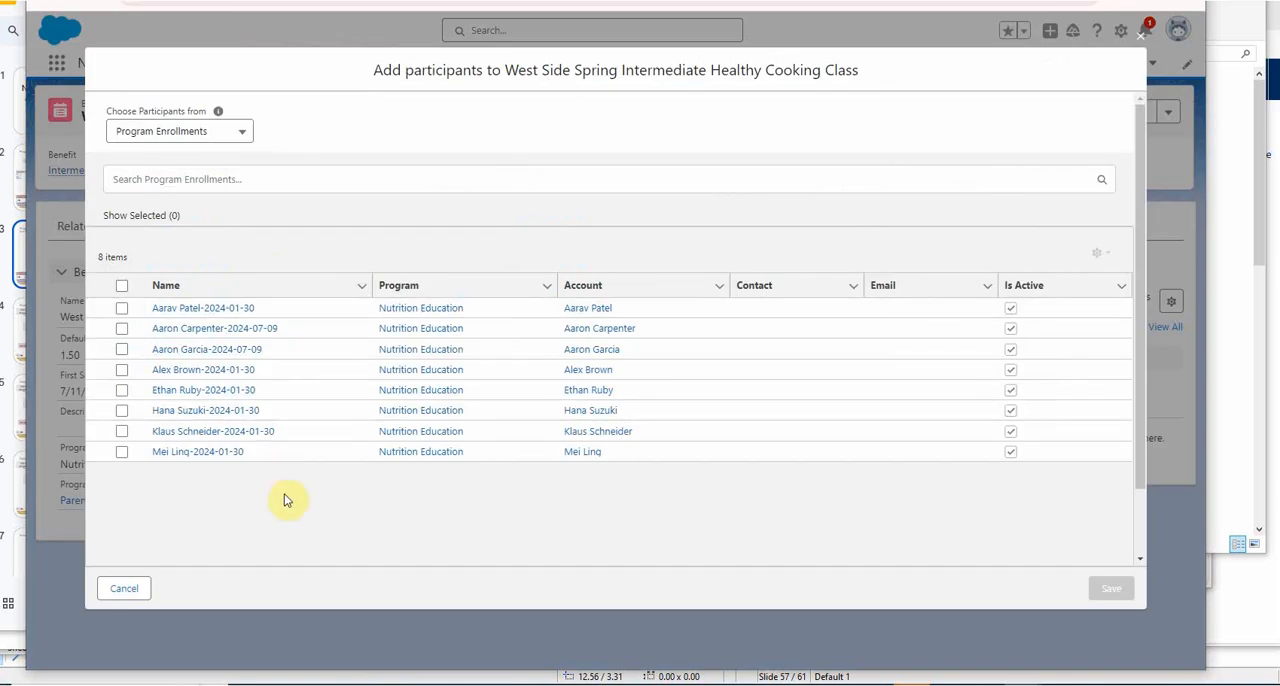
Compare the participant lists offered when choosing participants from Accounts and from Contacts.
click(237, 133)
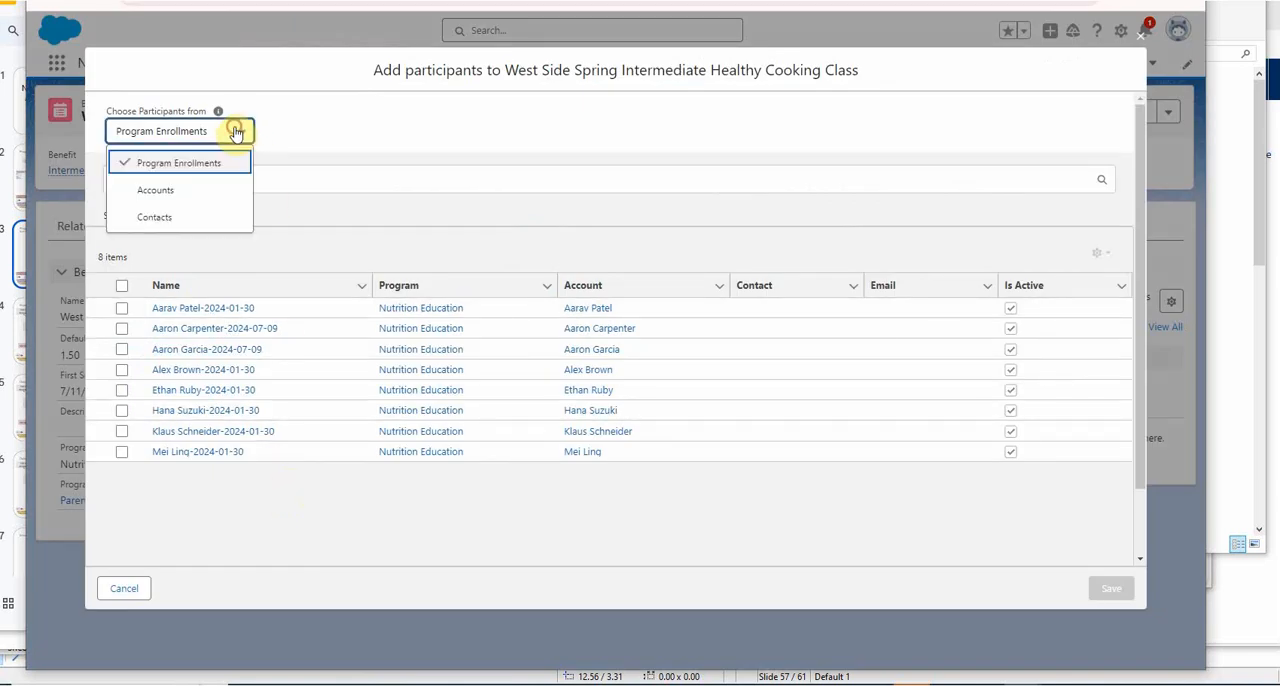
click(180, 191)
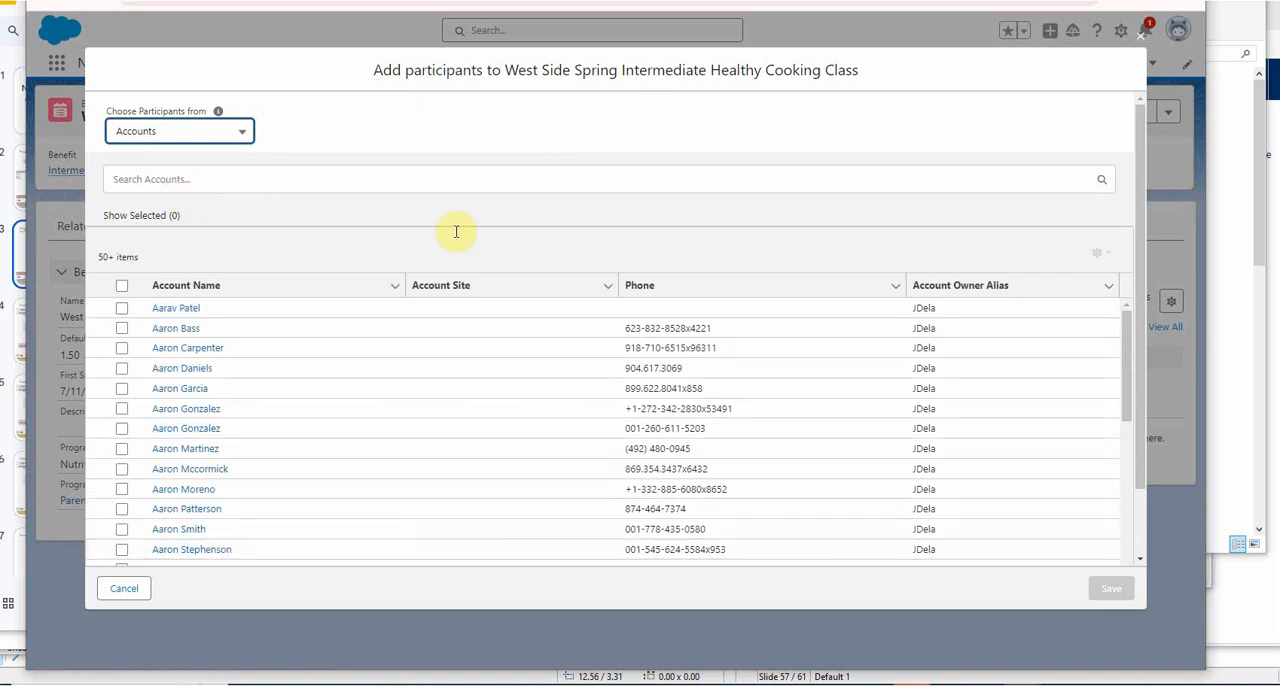
click(189, 132)
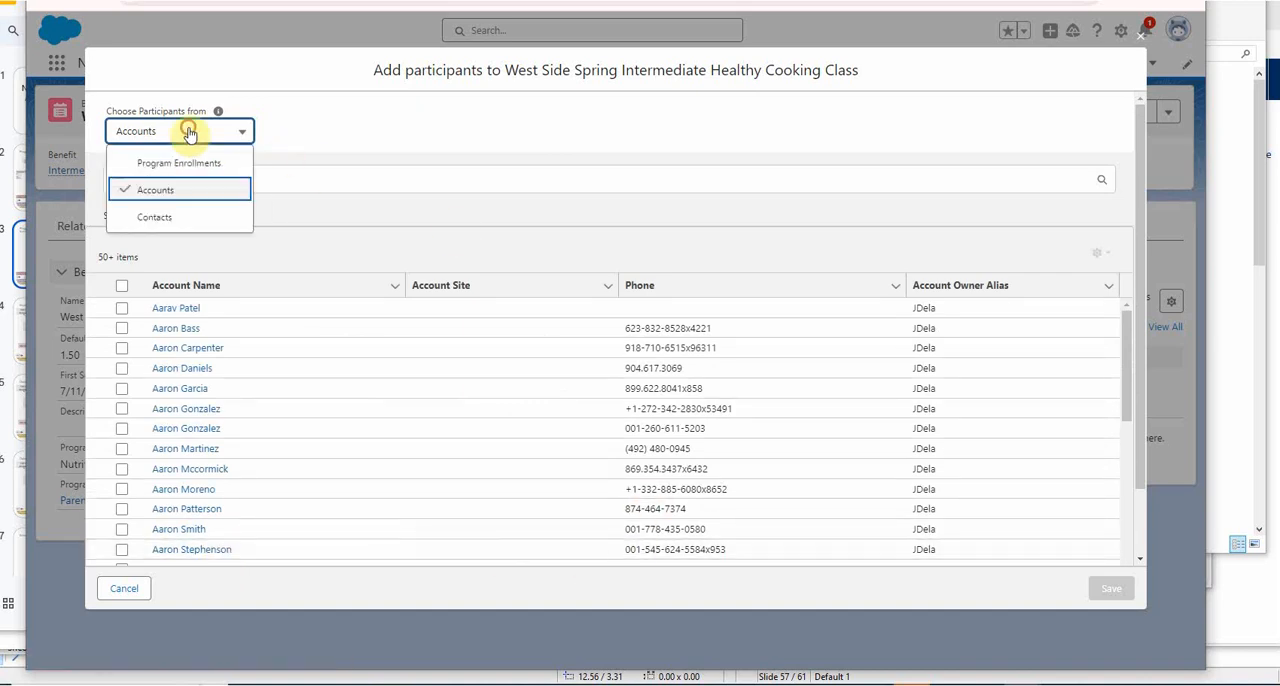
click(168, 215)
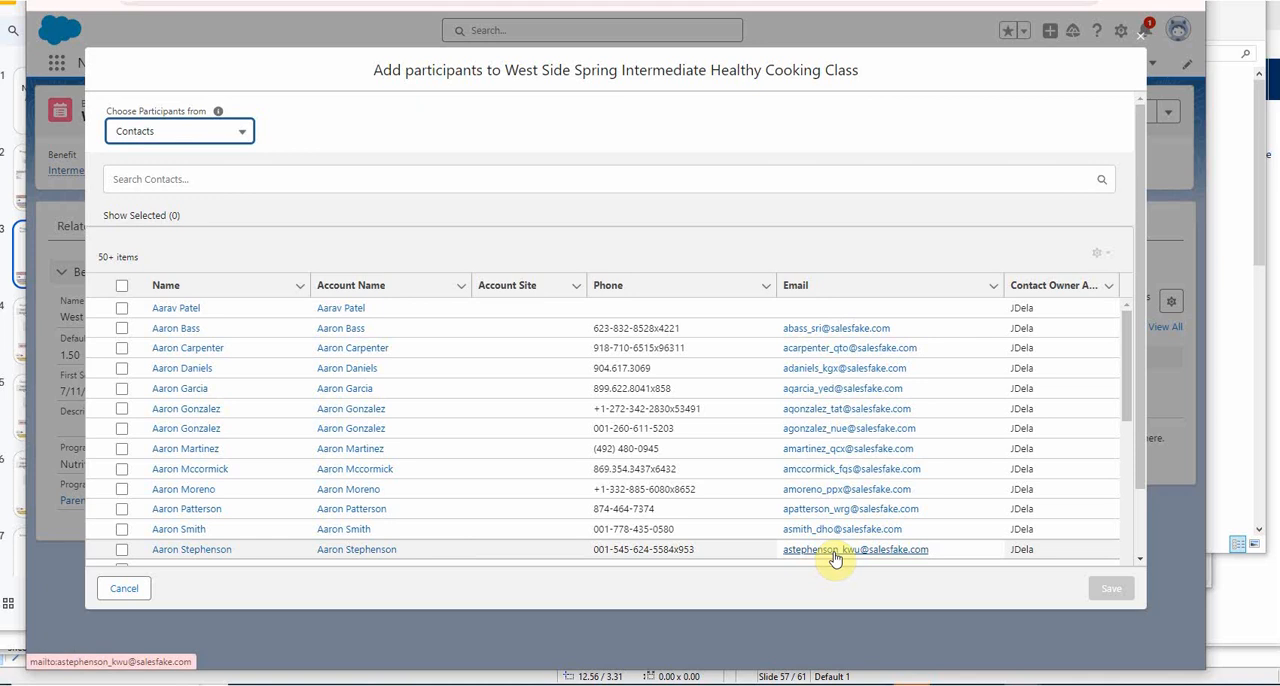
click(165, 131)
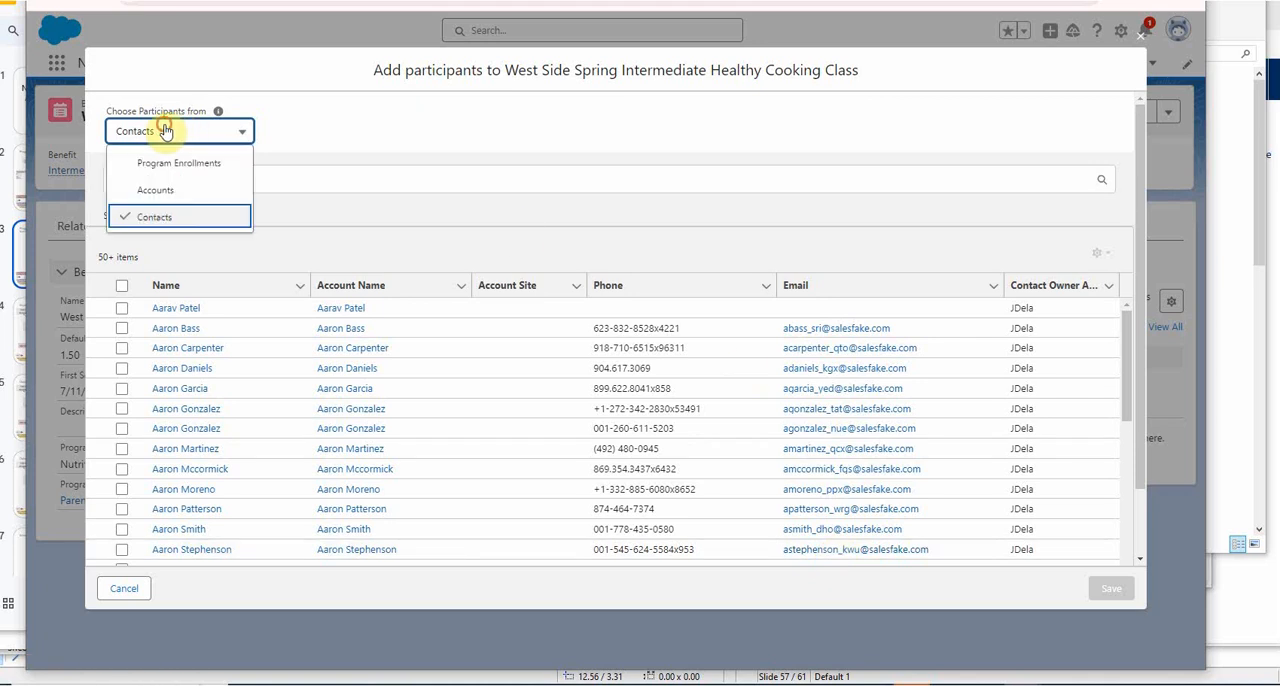
click(170, 192)
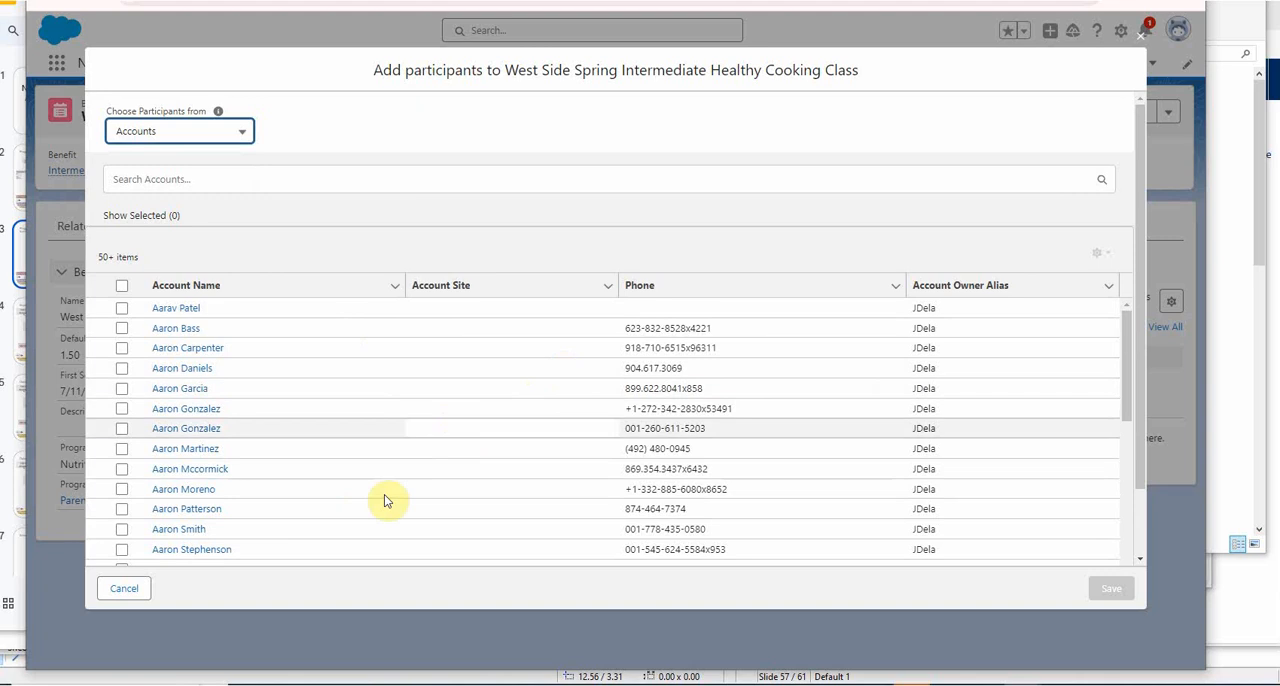
click(141, 133)
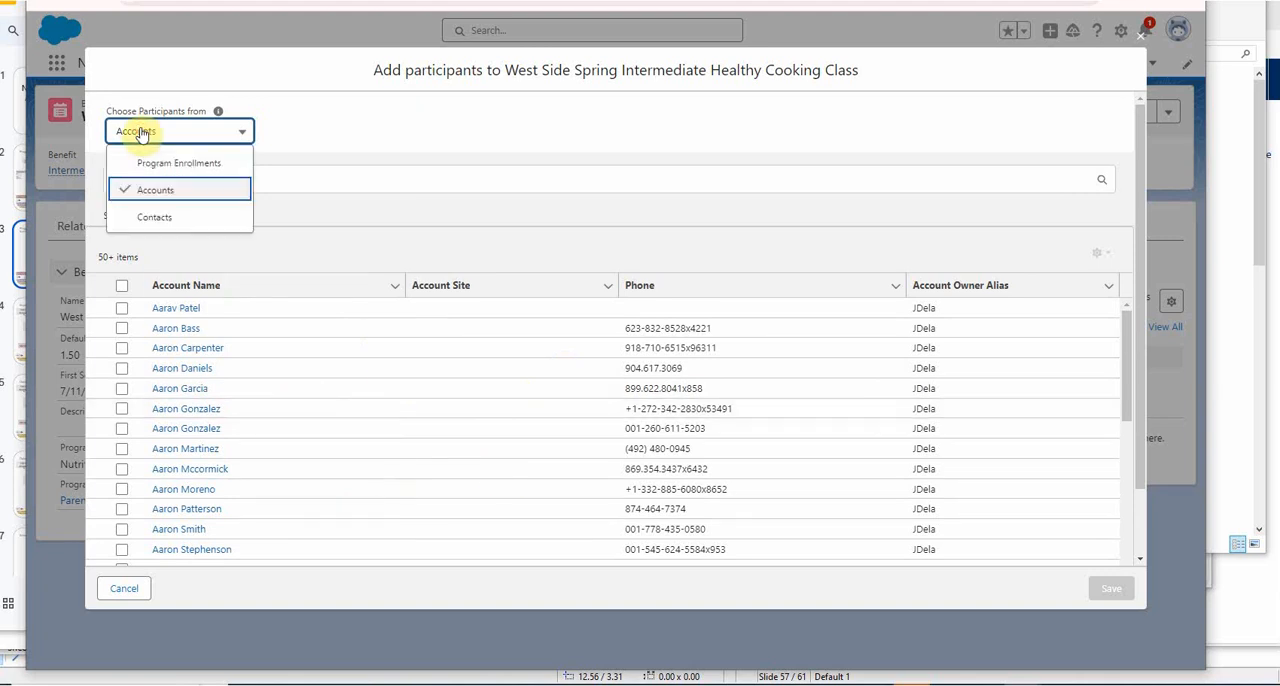
click(158, 214)
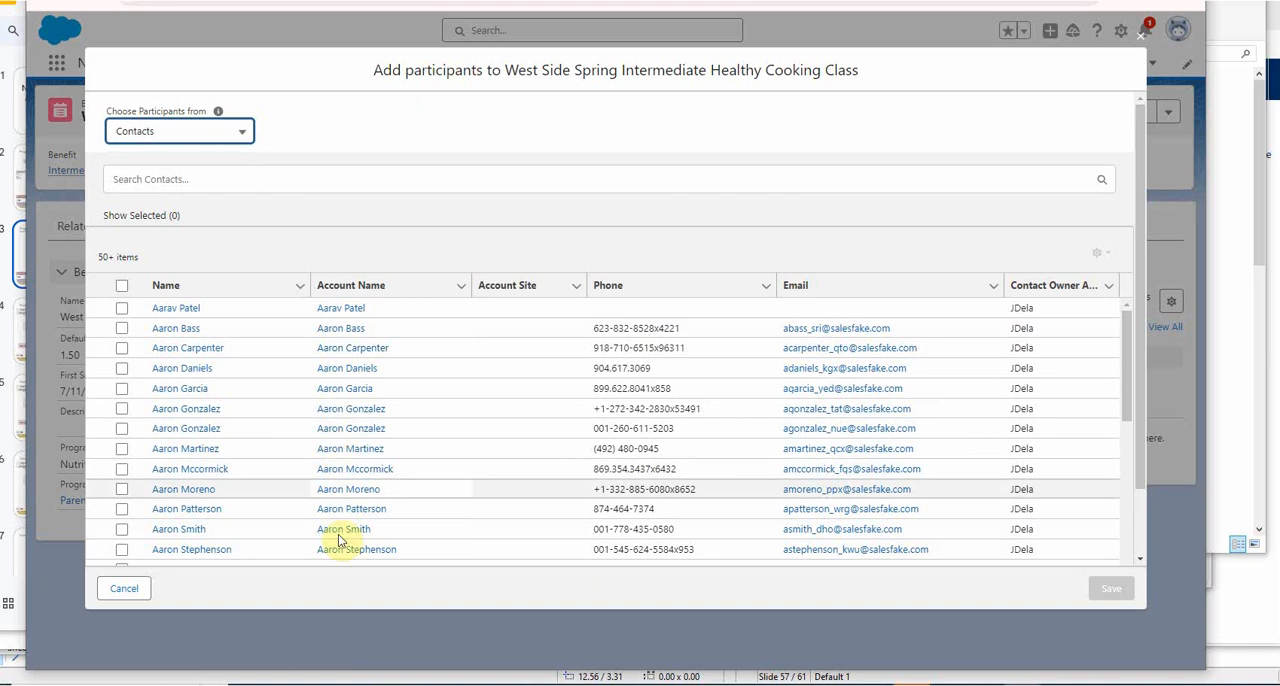
Choose participants from Program Enrollments, select the second, third and fourth listed enrollments, and save them to the schedule.
click(241, 133)
click(215, 165)
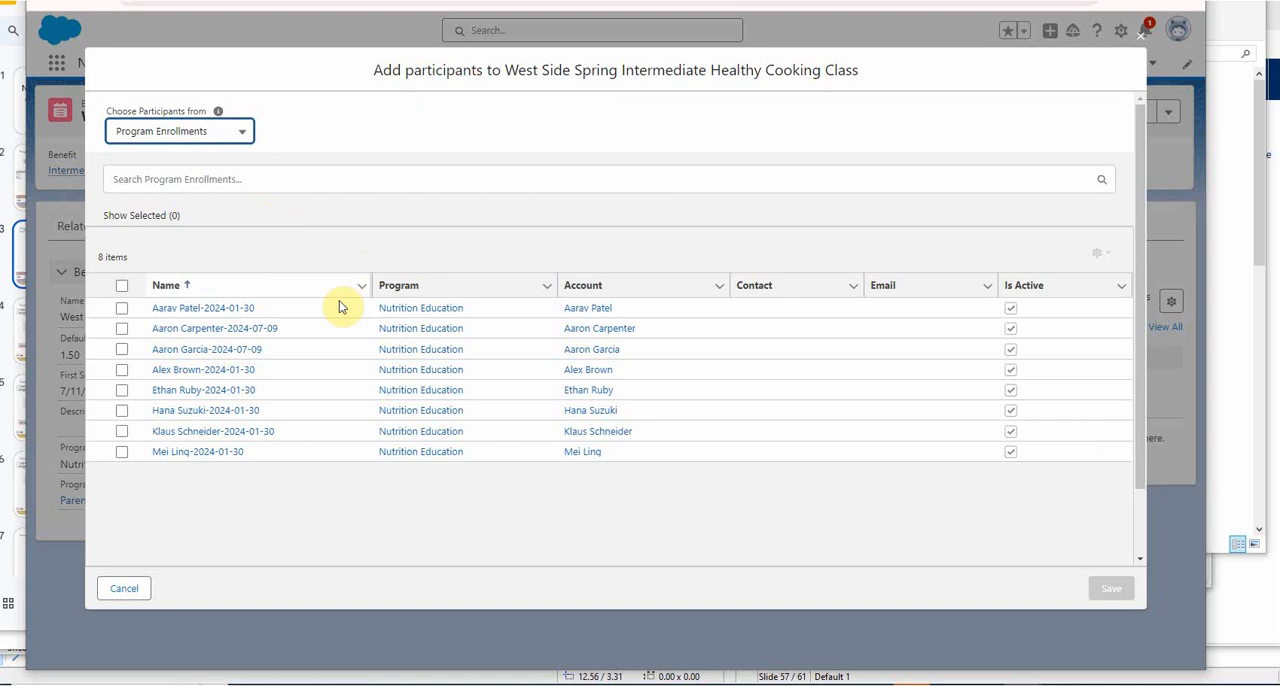
click(120, 332)
click(121, 349)
click(122, 370)
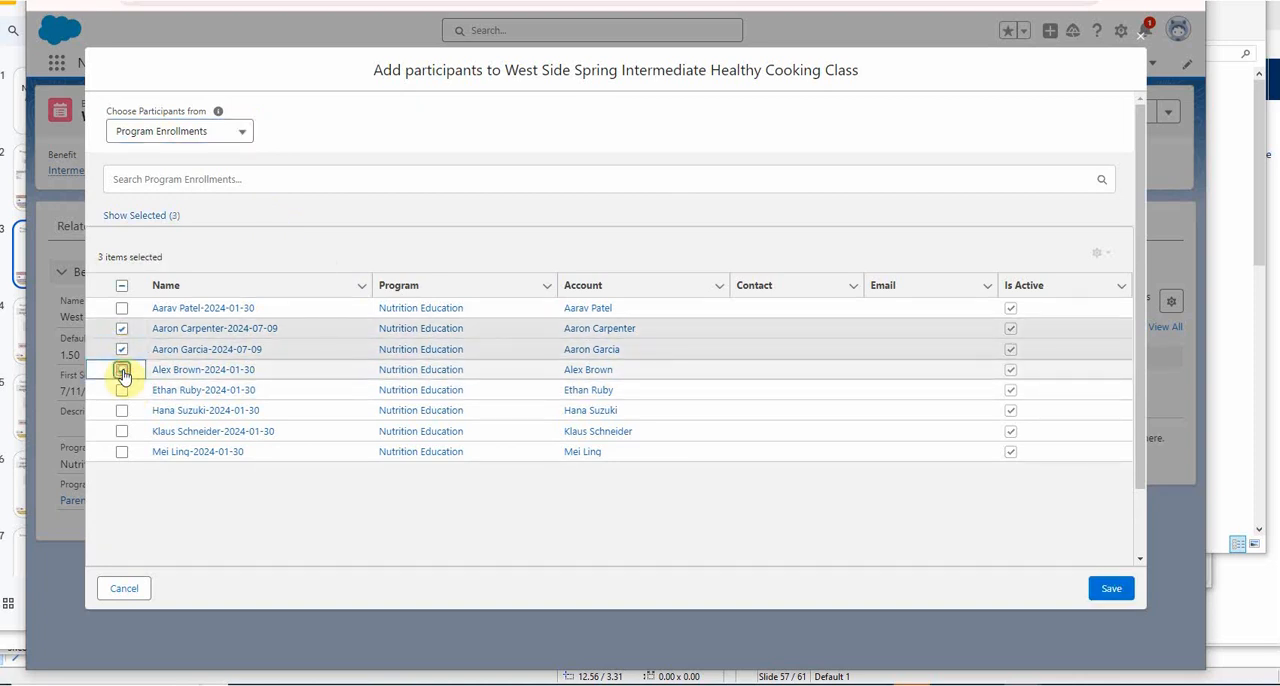
click(1107, 592)
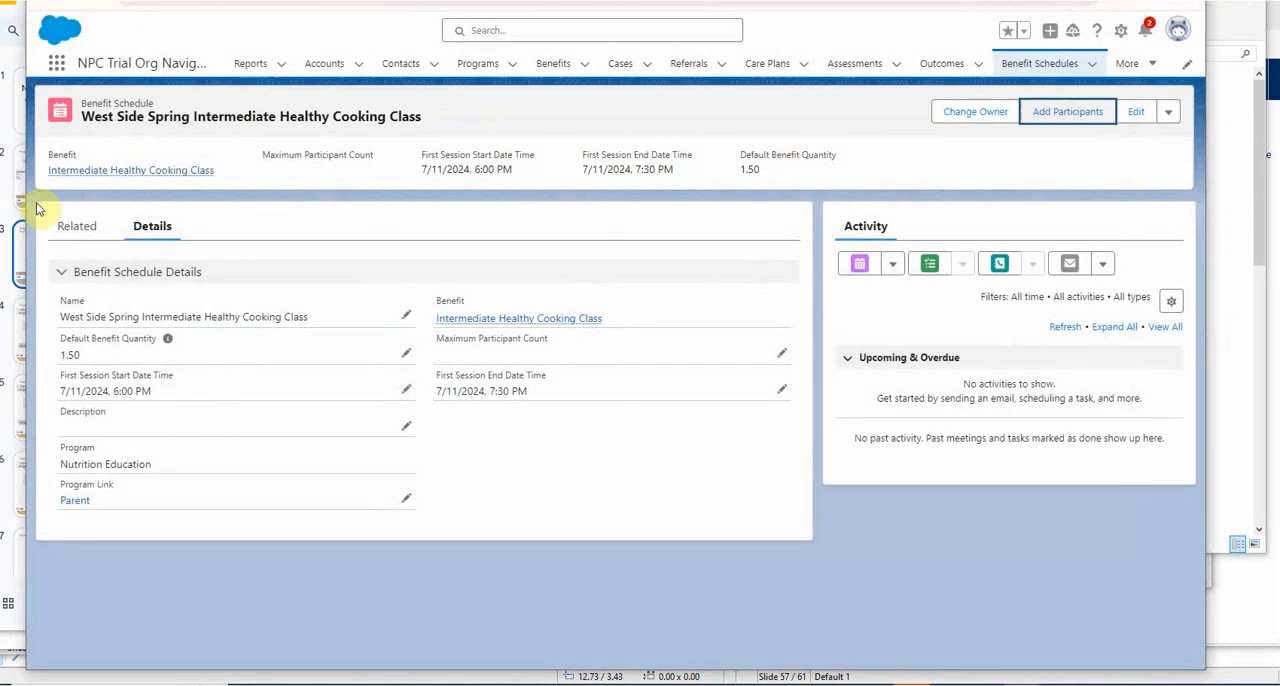
Start adding more participants to the benefit schedule, choosing from Contacts and searching for "geor".
click(1058, 117)
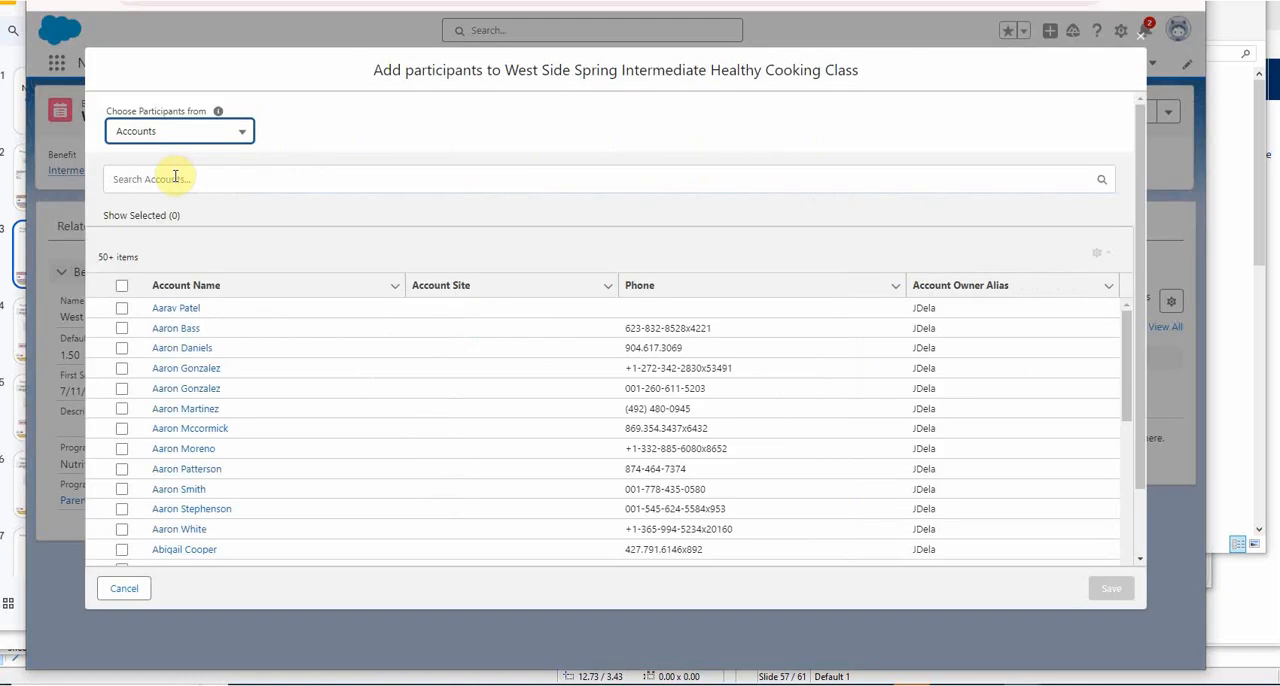
click(160, 131)
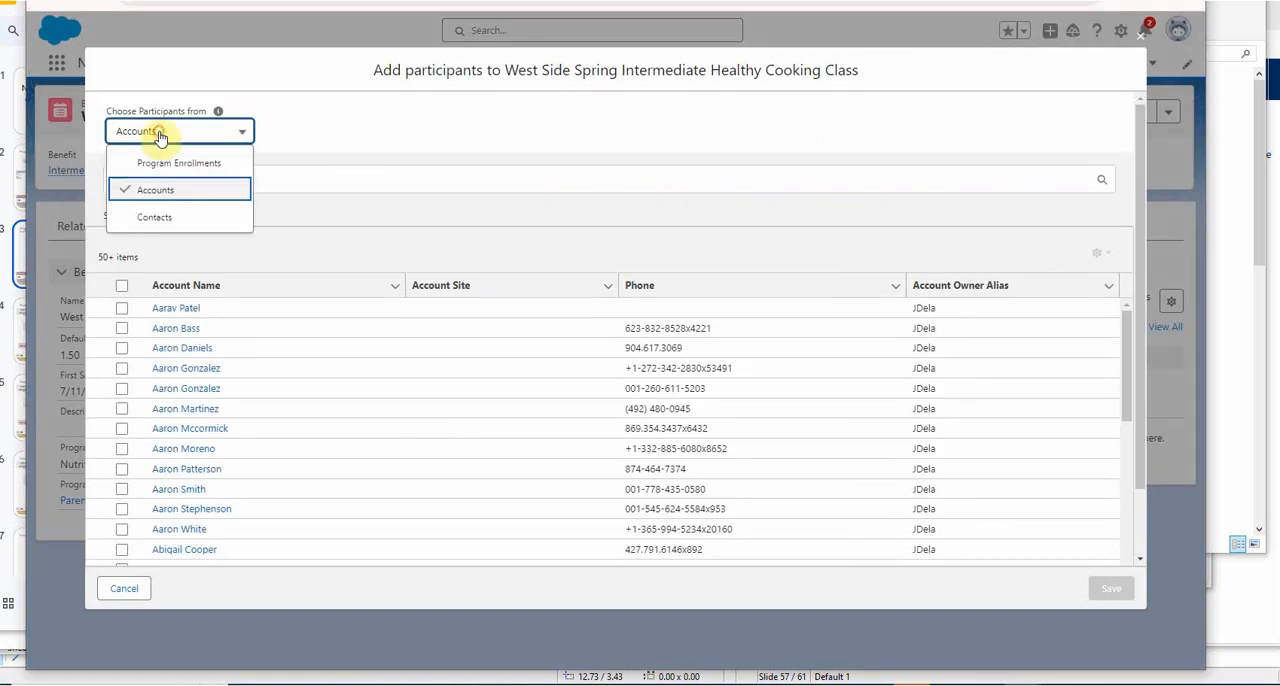
click(157, 211)
click(157, 179)
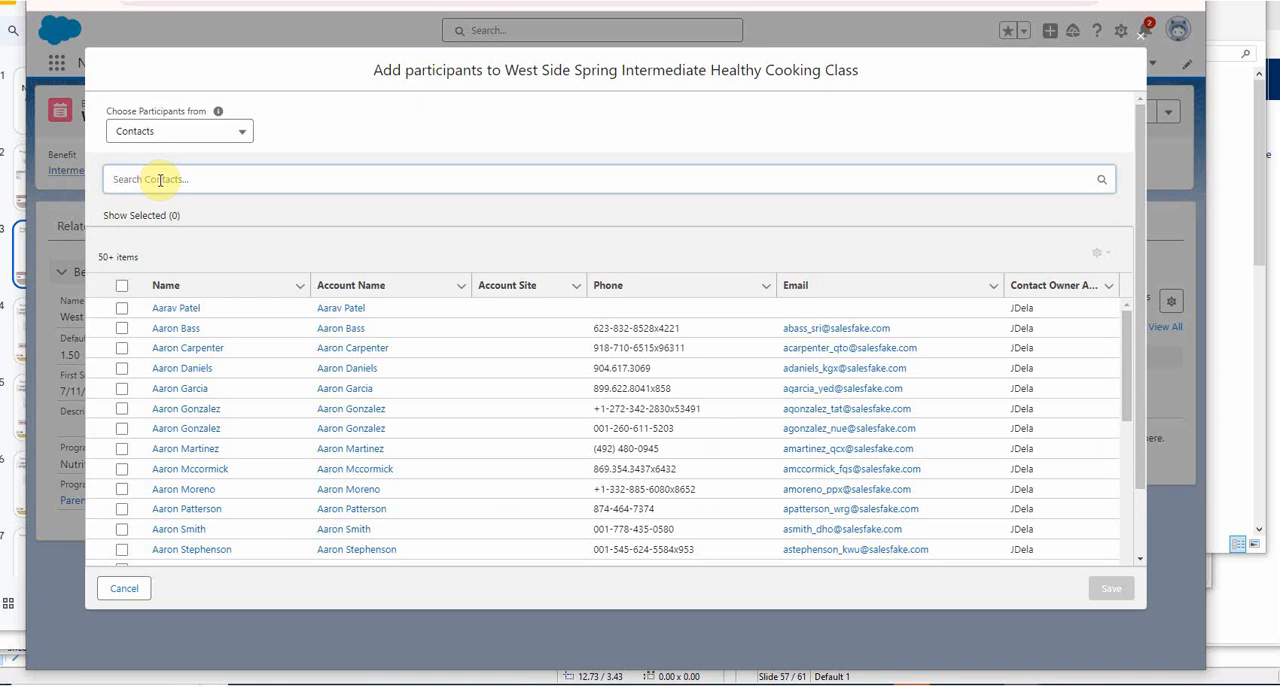
text(geor)
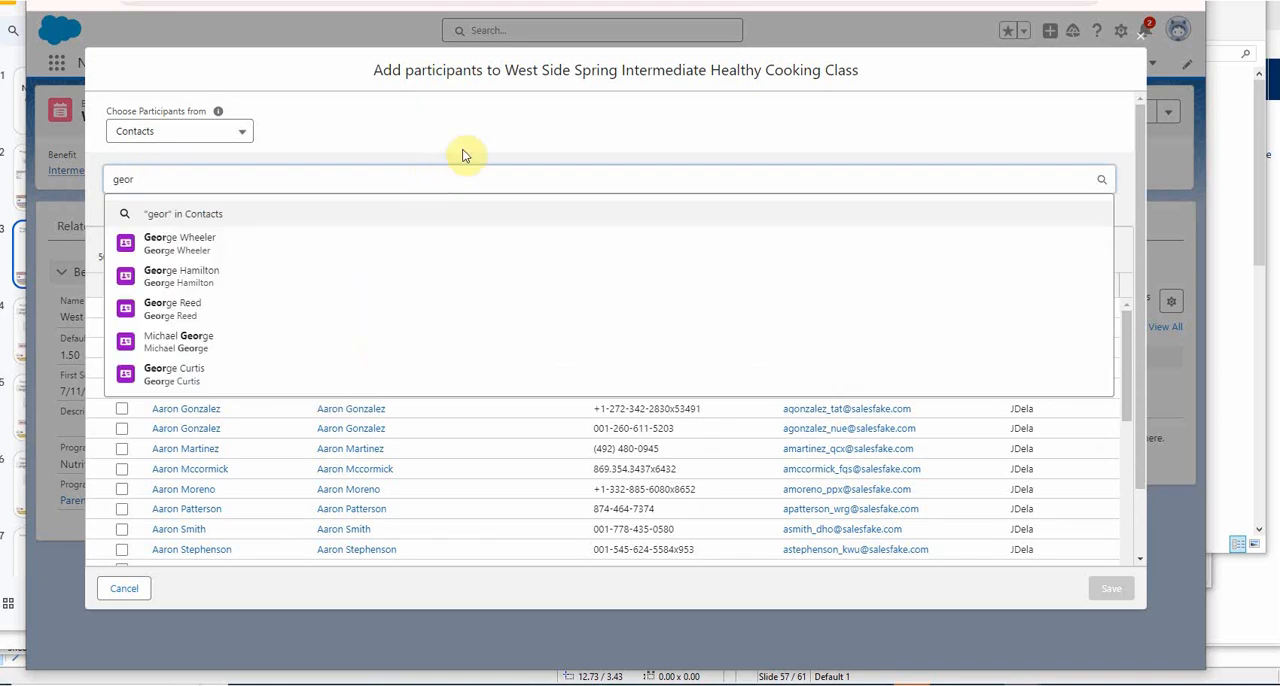
key(Return)
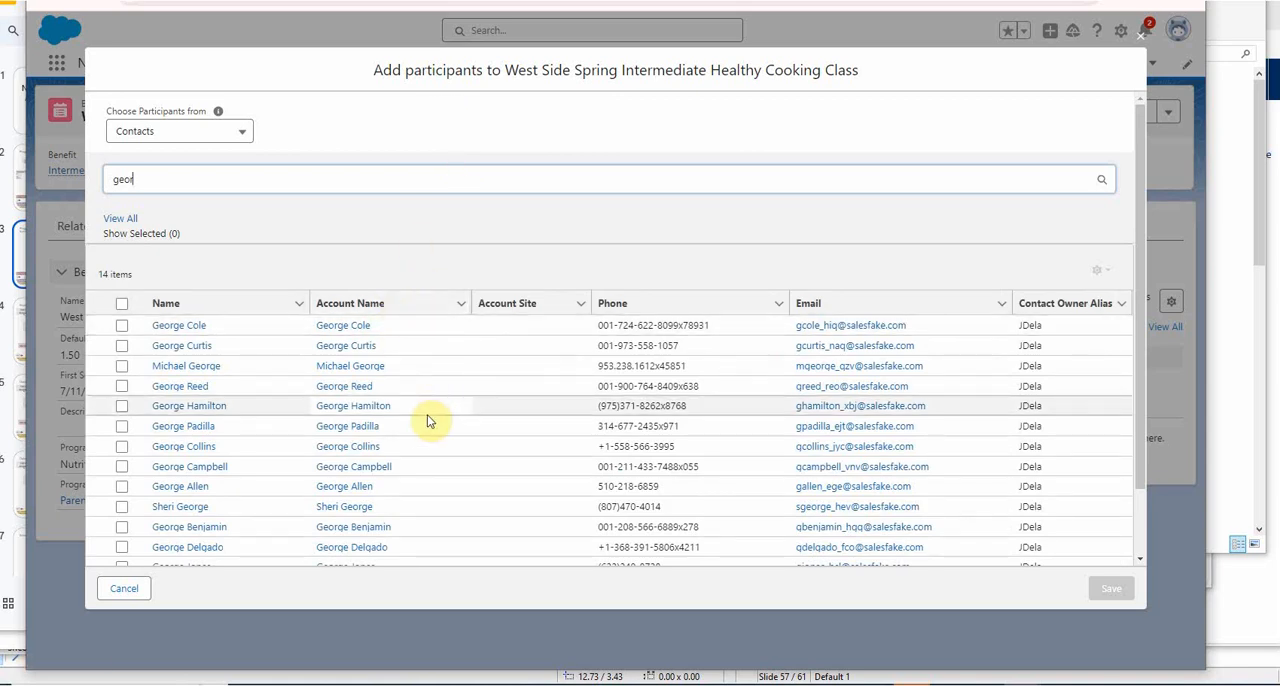
Select the second and sixth contacts in the search results and save them as schedule participants.
click(123, 347)
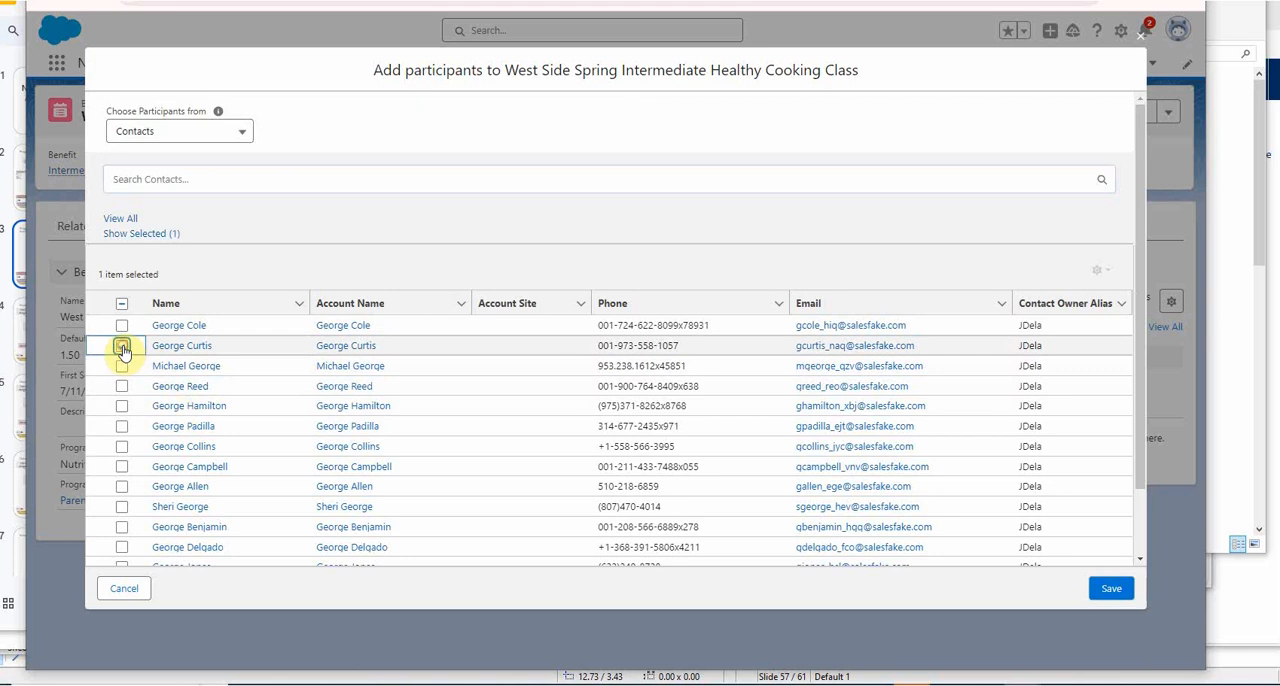
click(123, 428)
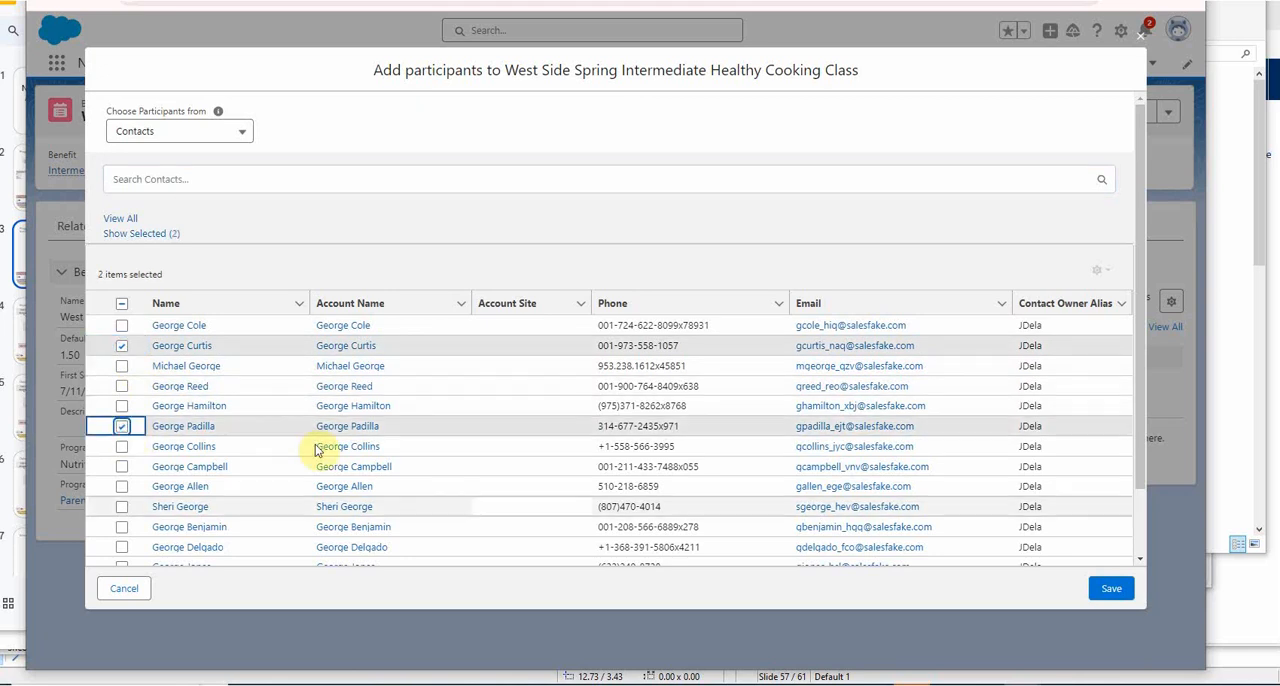
click(1115, 594)
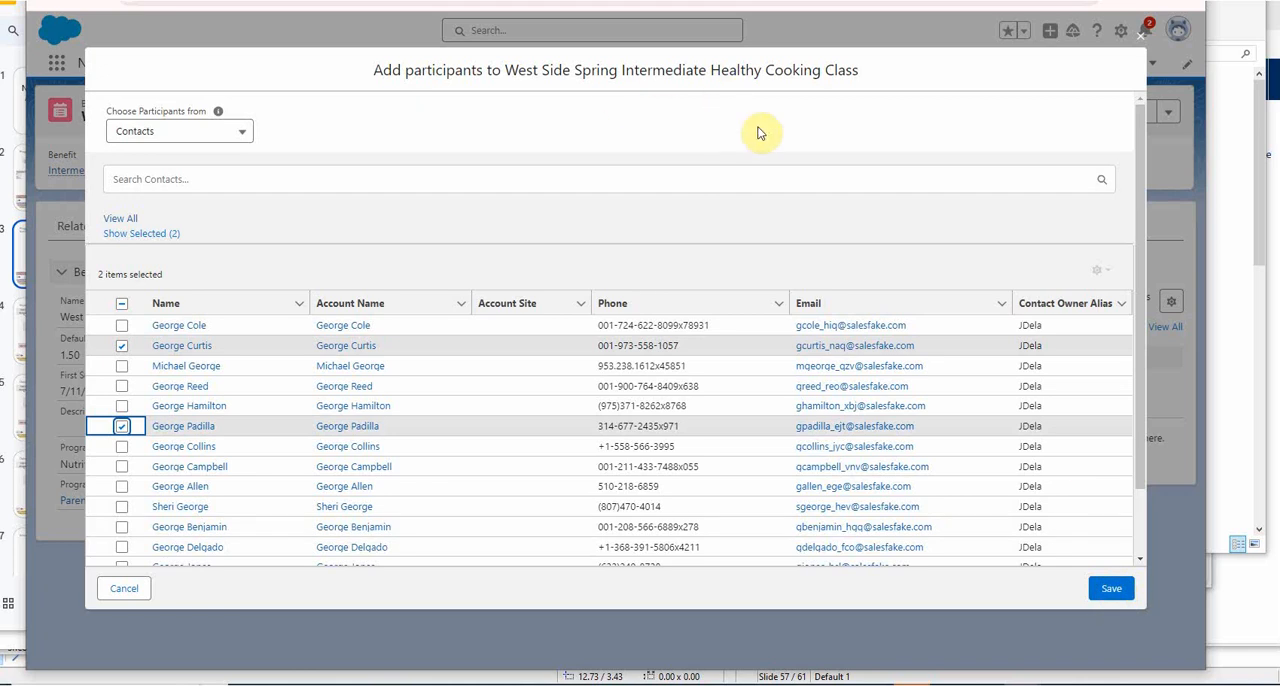
click(1108, 589)
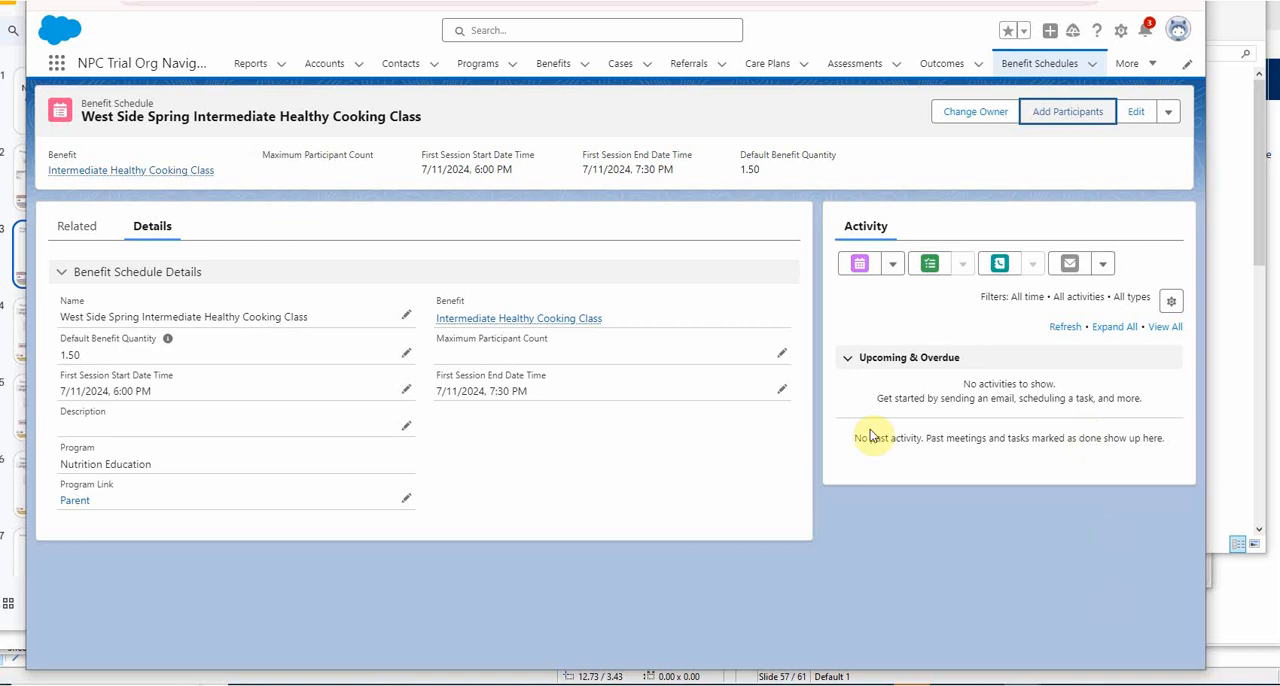
Examine the Benefit Schedule Assignment records related to the West Side Spring Intermediate Healthy Cooking Class schedule.
click(66, 230)
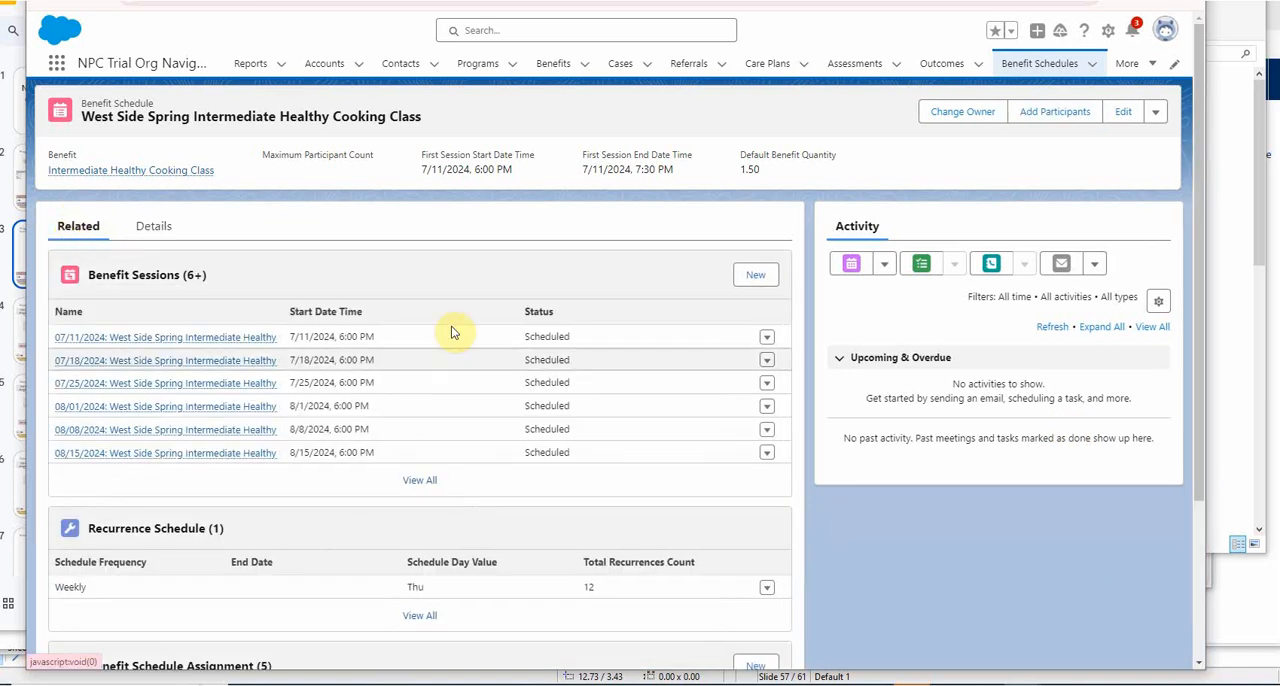
scroll(557, 400, down, 3)
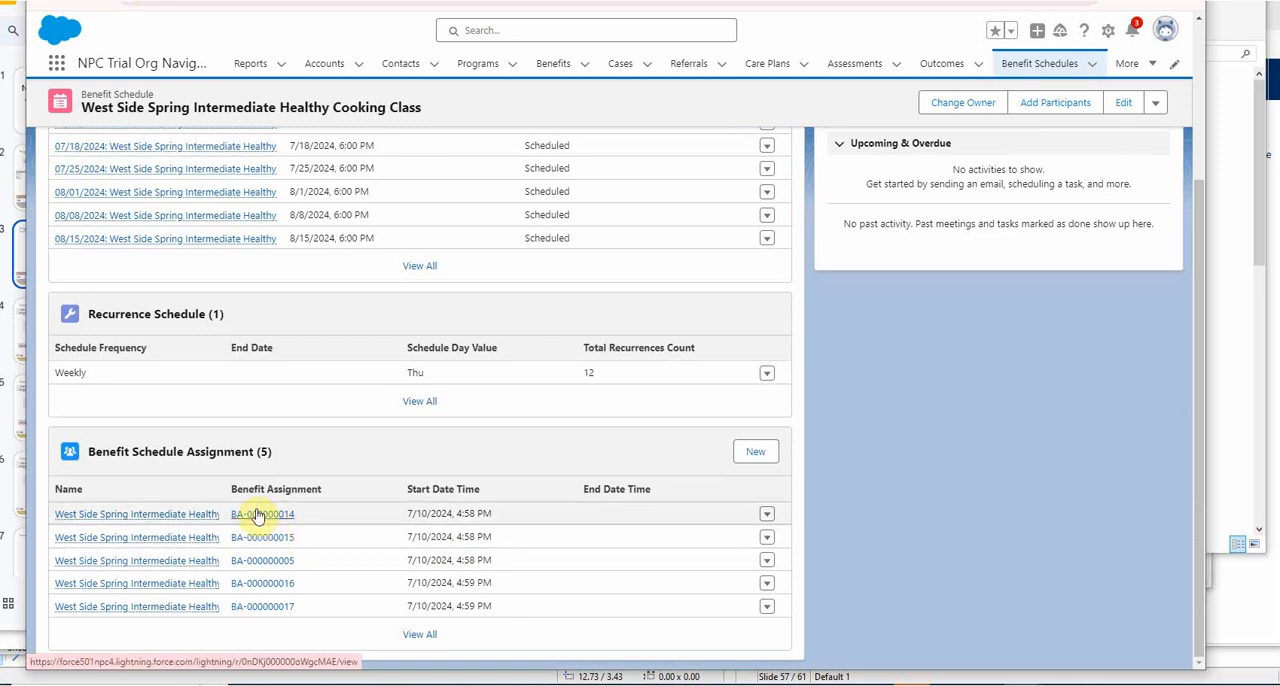
Open the 07/11/2024 session of the benefit schedule in a separate tab and list all its Benefit Disbursement records.
scroll(347, 514, up, 3)
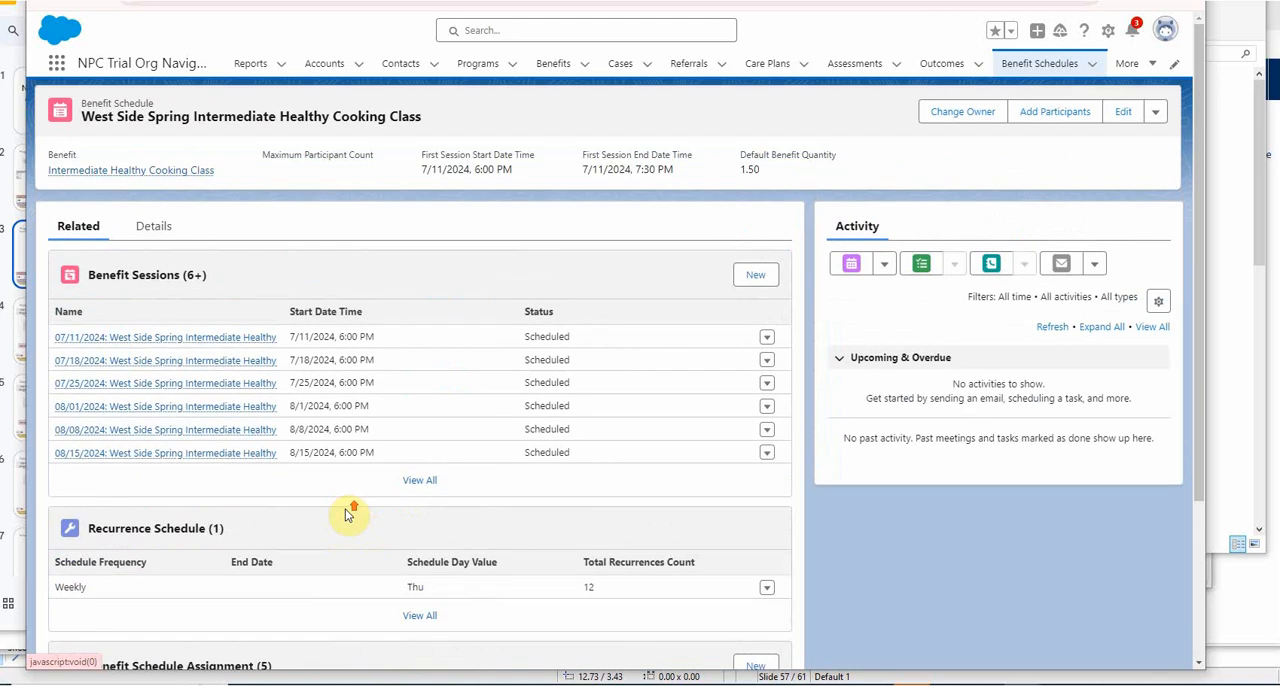
mouse_move(182, 362)
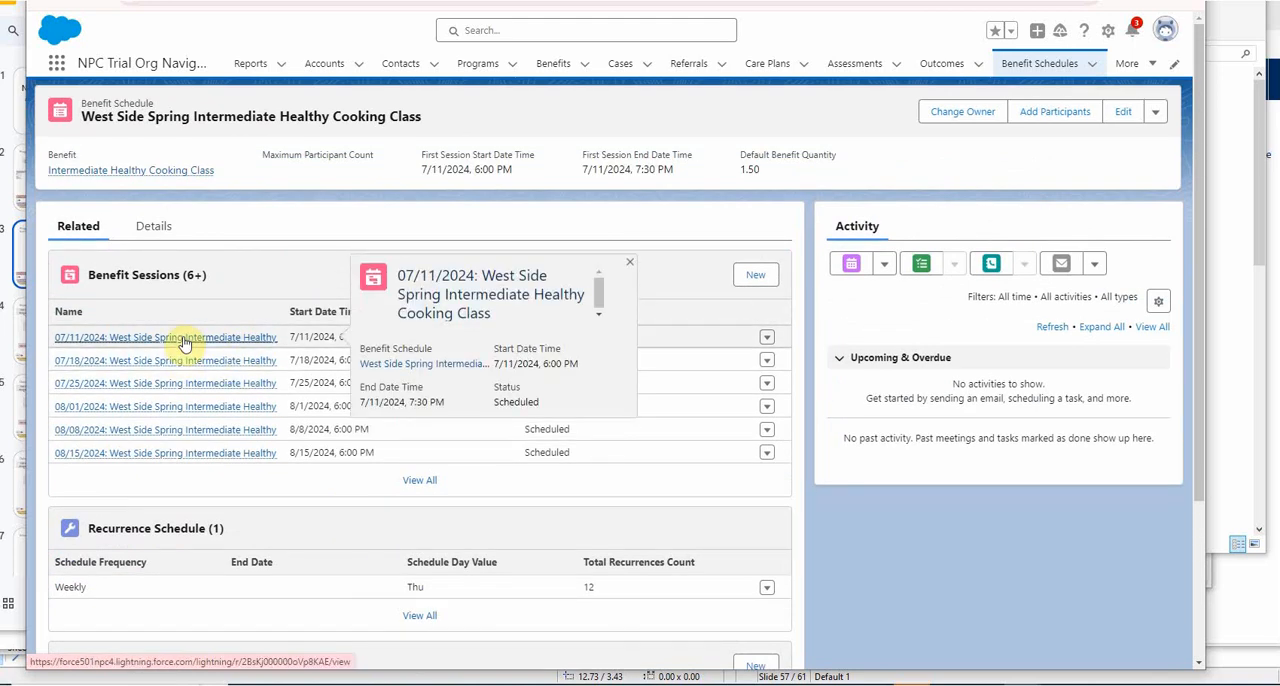
right_click(187, 341)
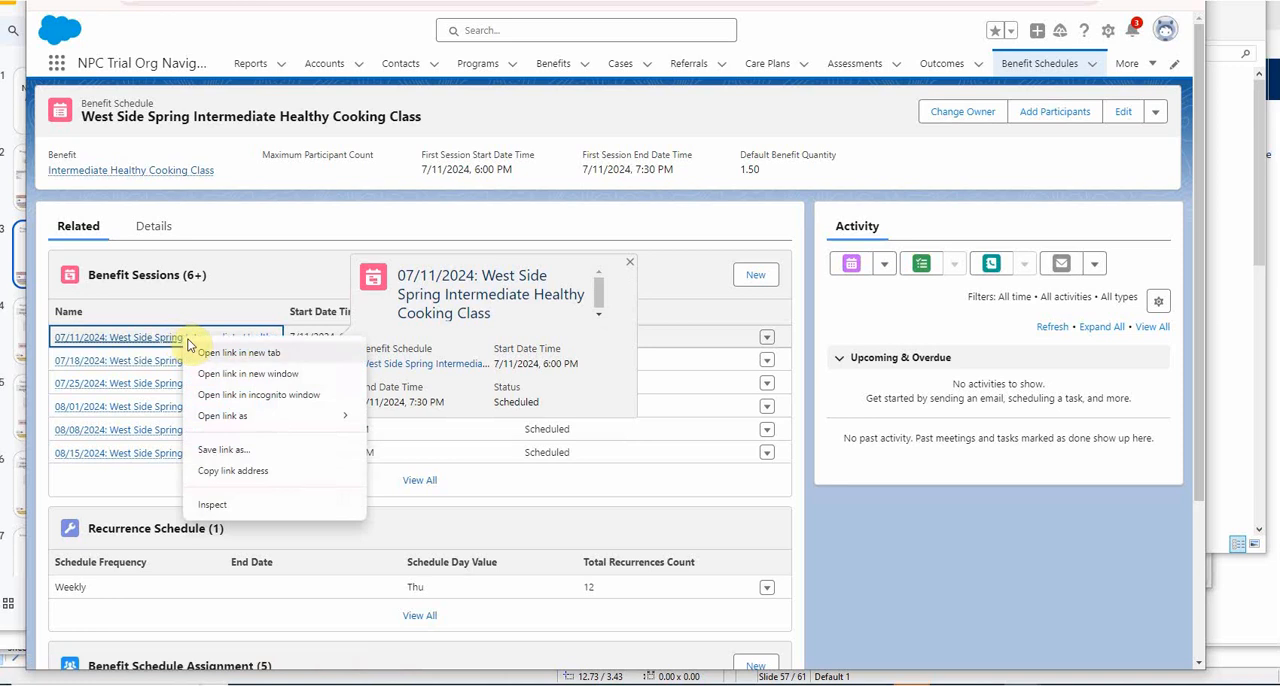
click(222, 358)
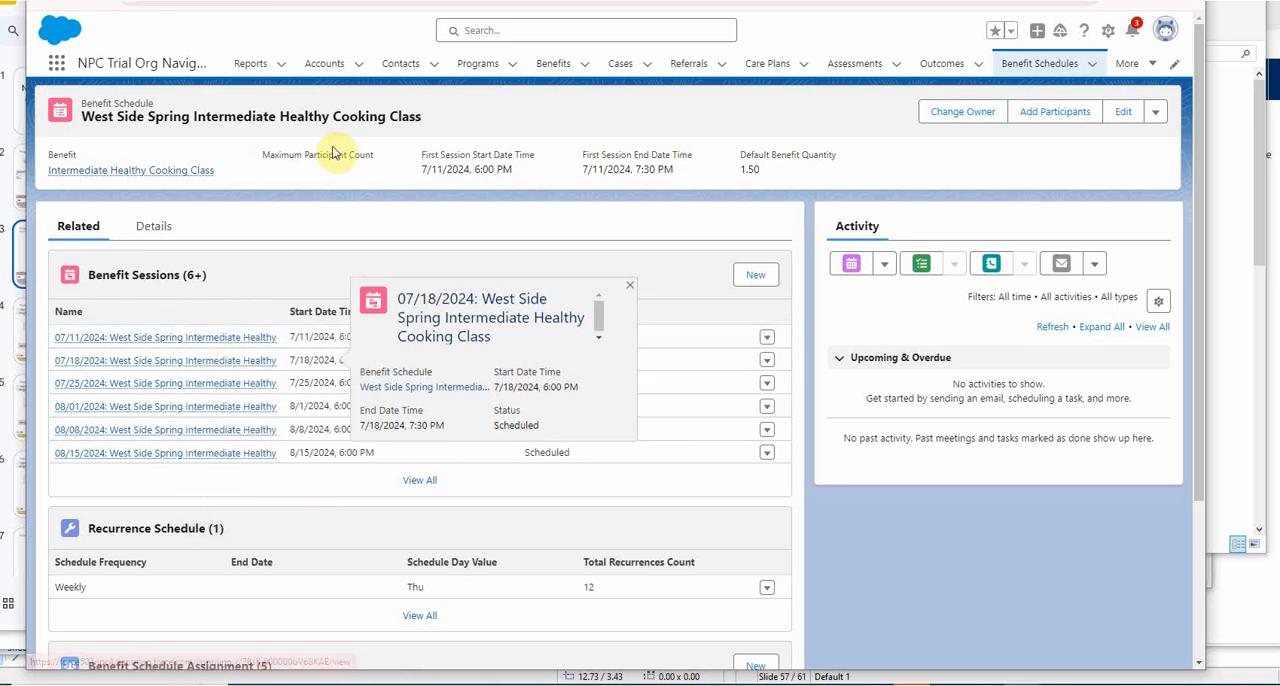
click(425, 2)
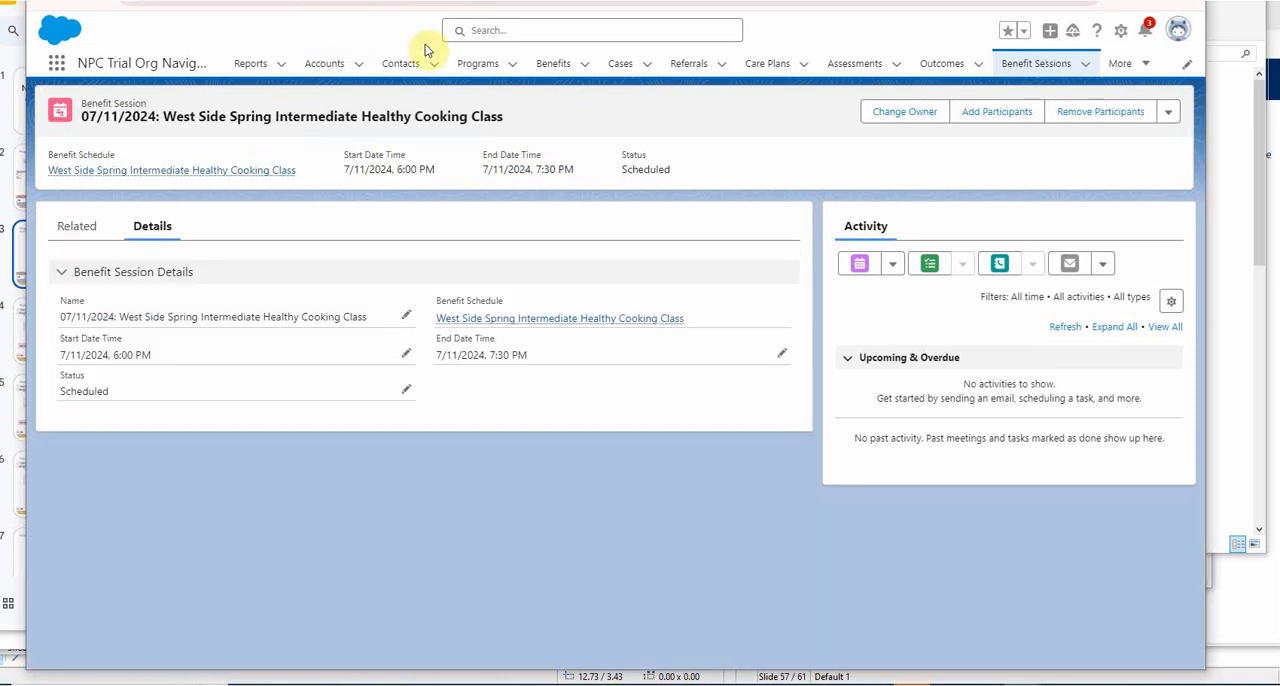
click(77, 232)
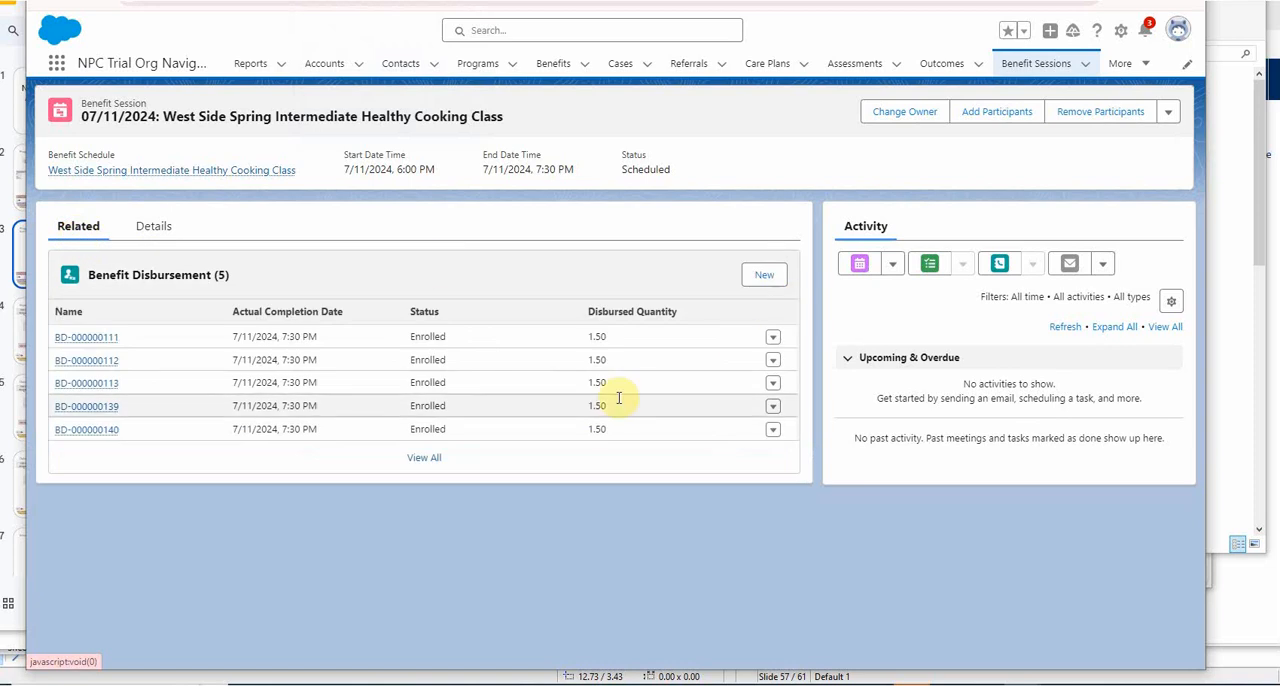
click(424, 460)
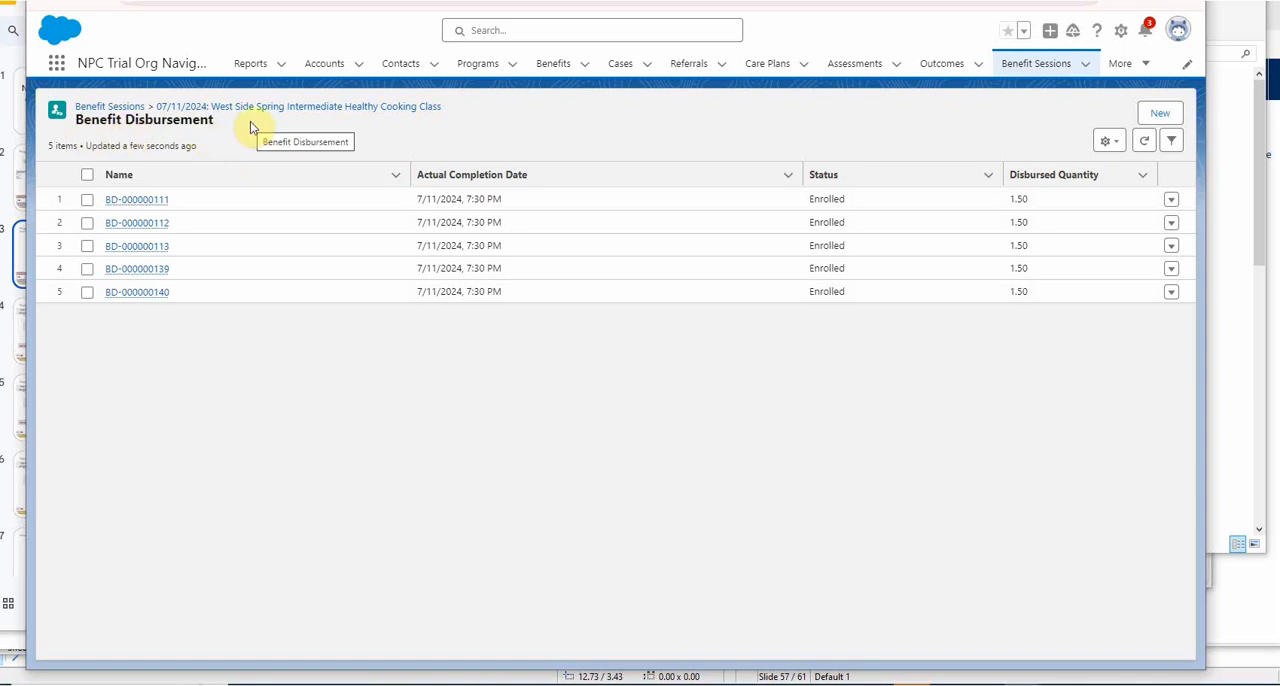
Open the Nutrition Education program and list all its related Program Enrollments.
click(477, 64)
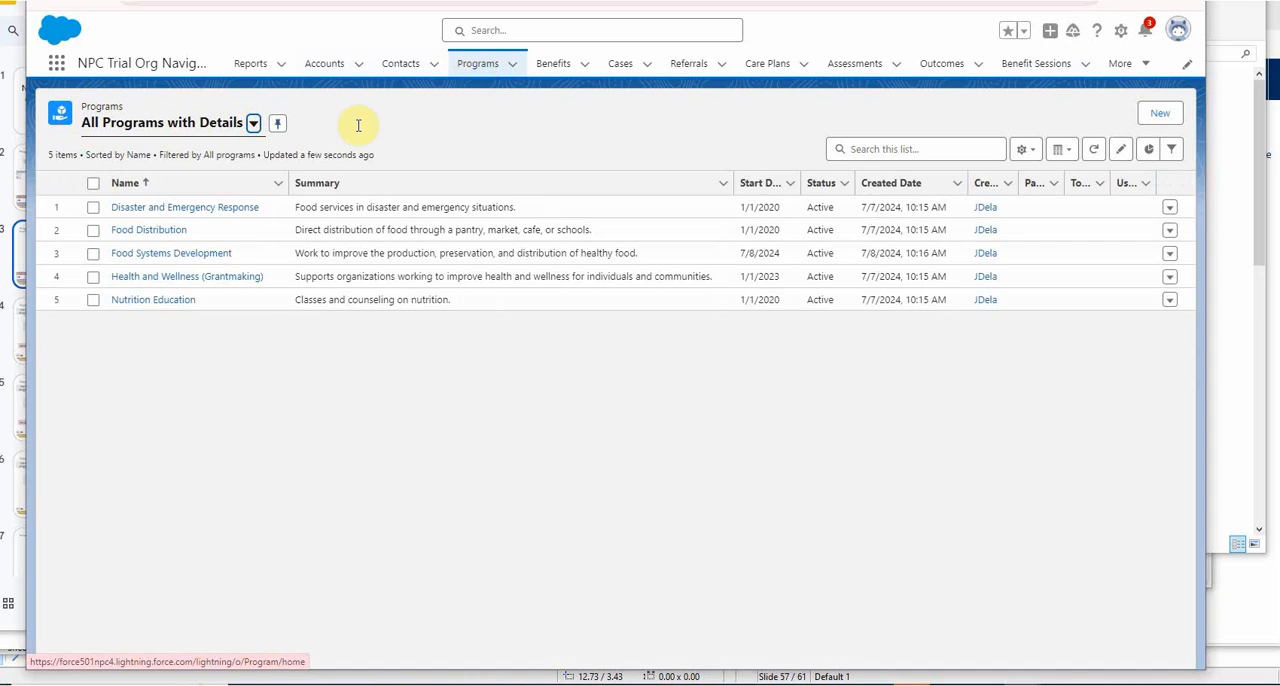
click(159, 299)
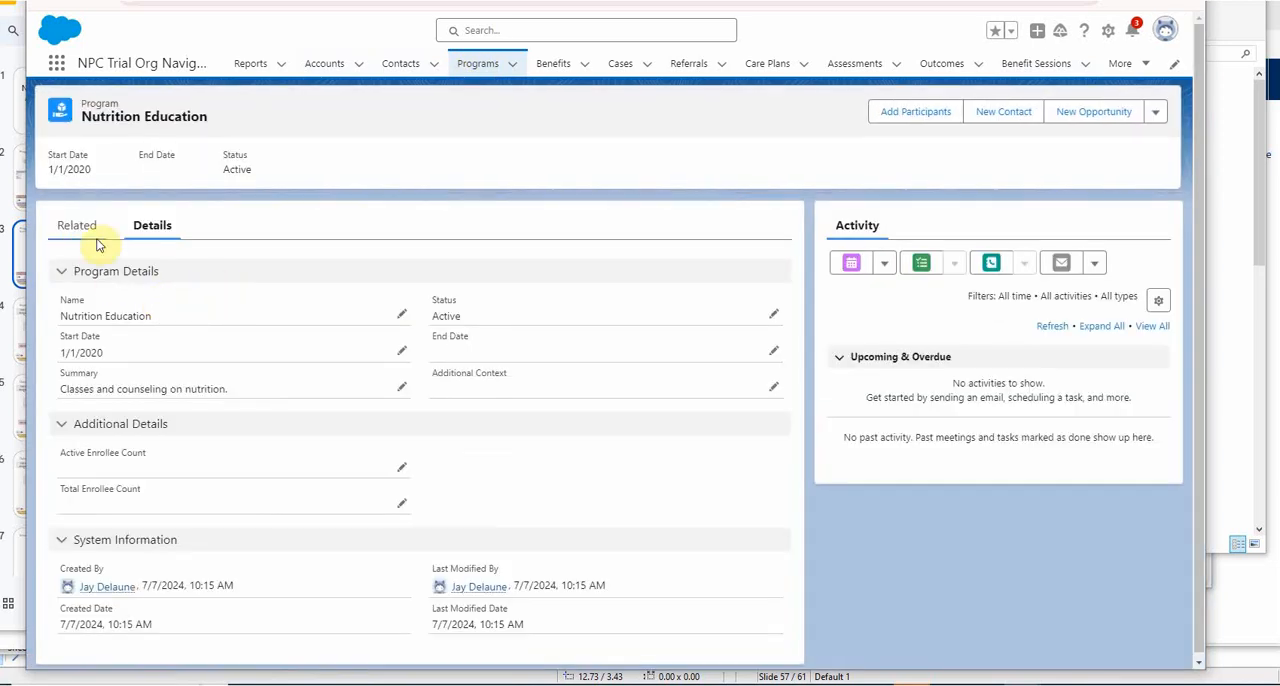
click(77, 226)
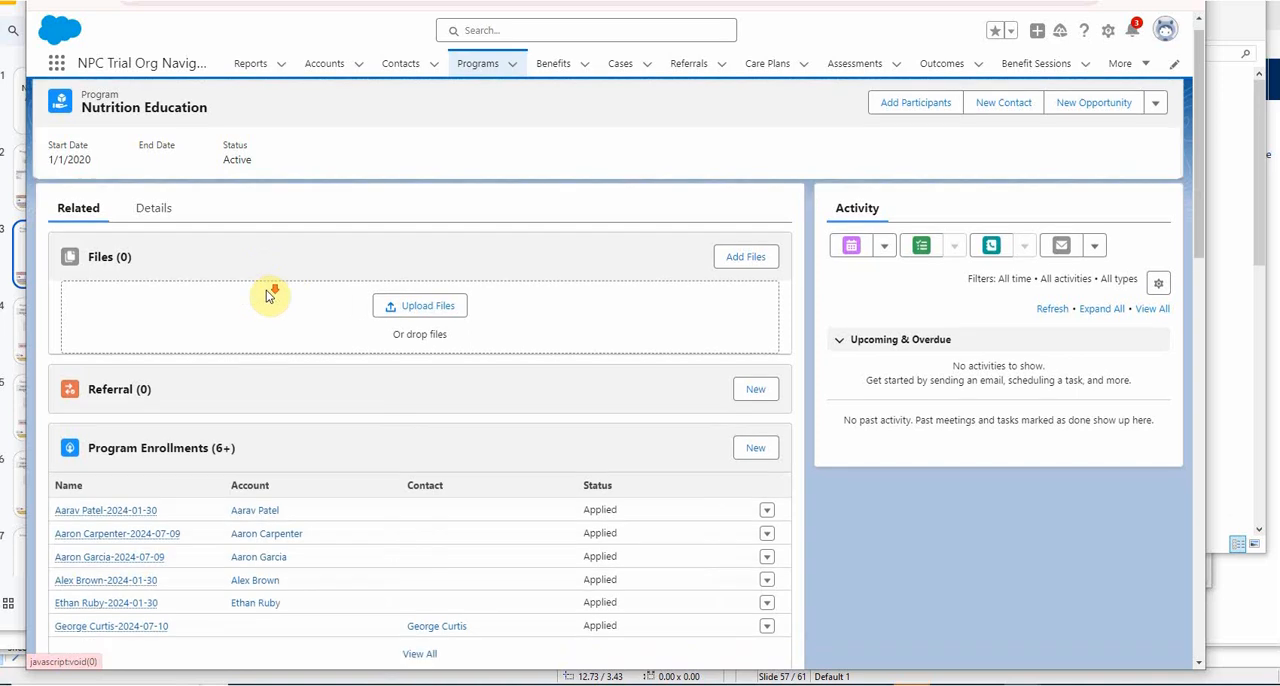
scroll(300, 337, down, 2)
click(420, 522)
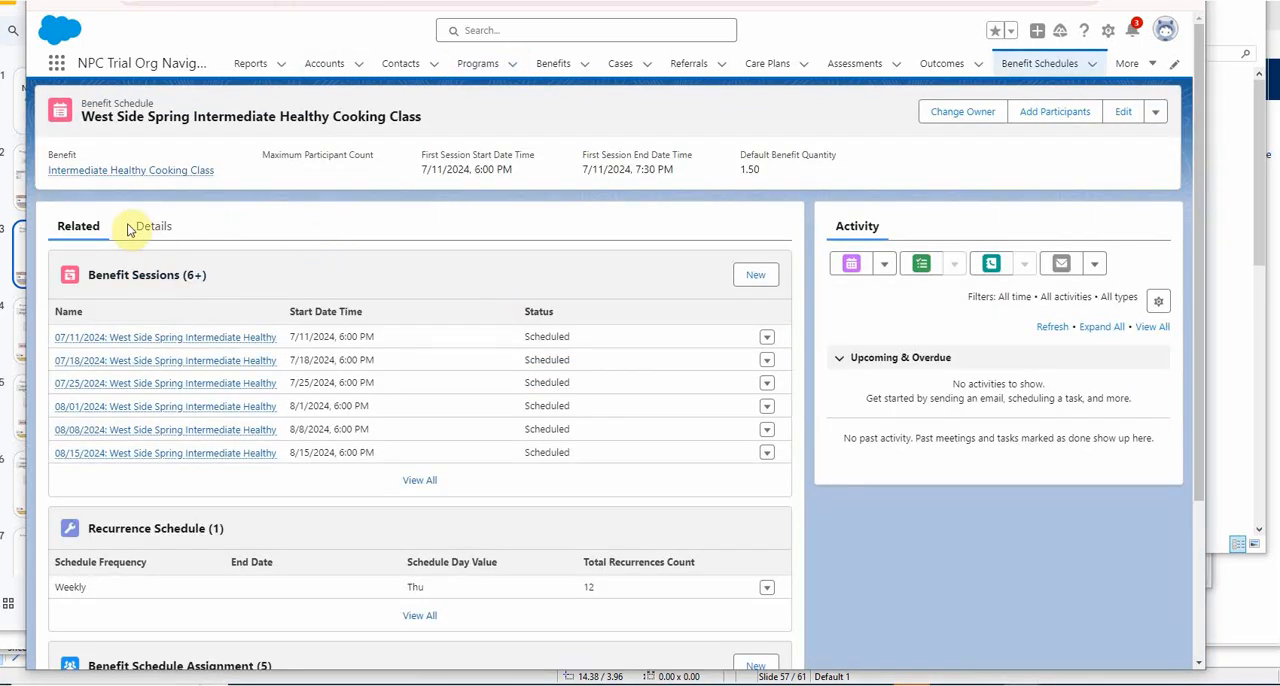
Open the schedule's parent benefit, Intermediate Healthy Cooking Class, and list all its Benefit Assignments.
mouse_move(128, 172)
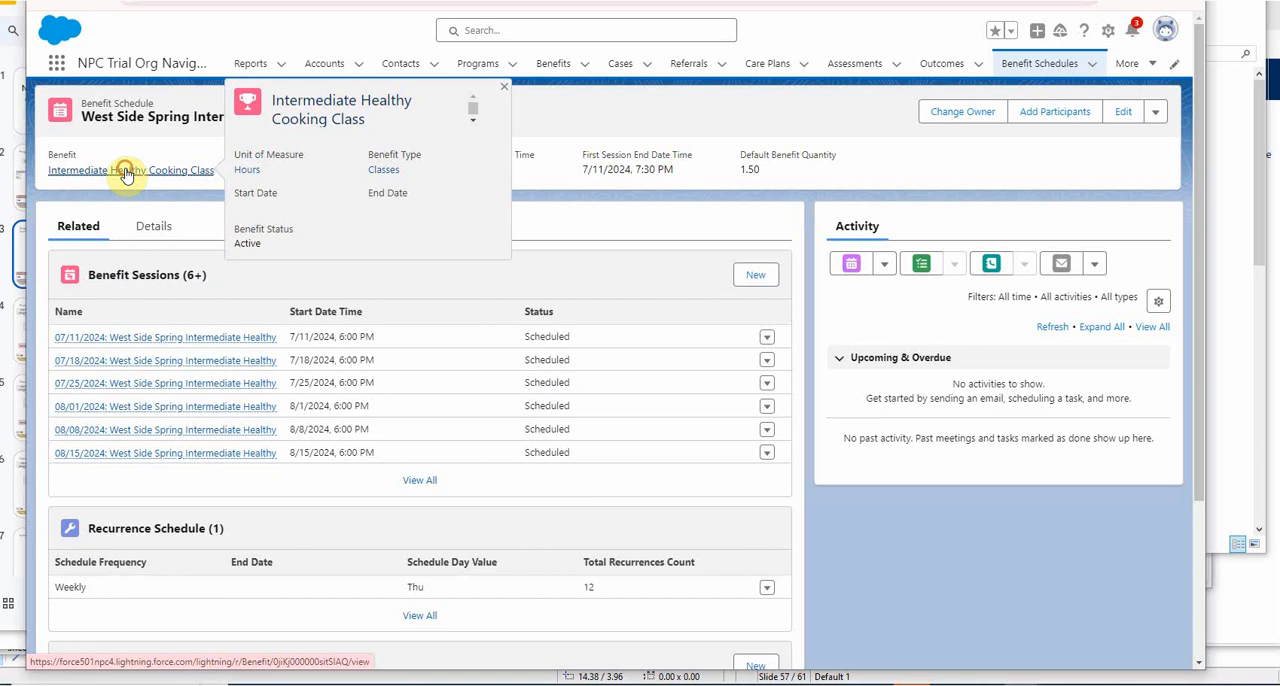
click(125, 172)
click(80, 229)
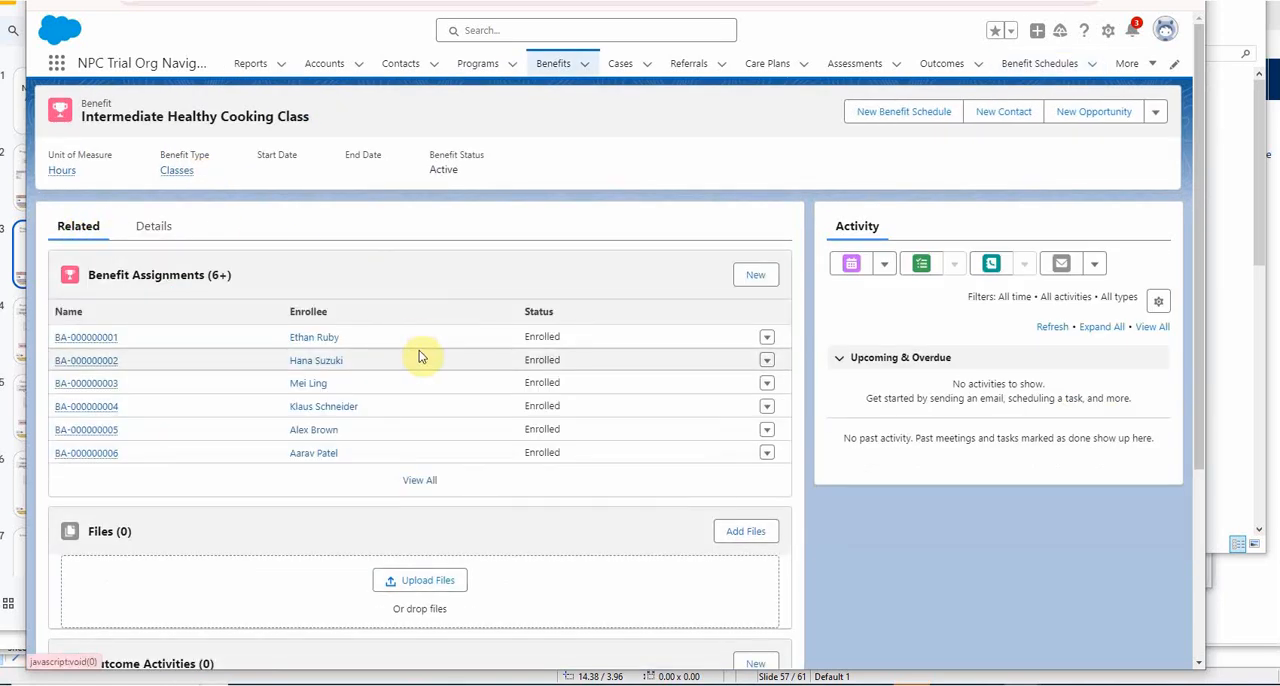
click(420, 481)
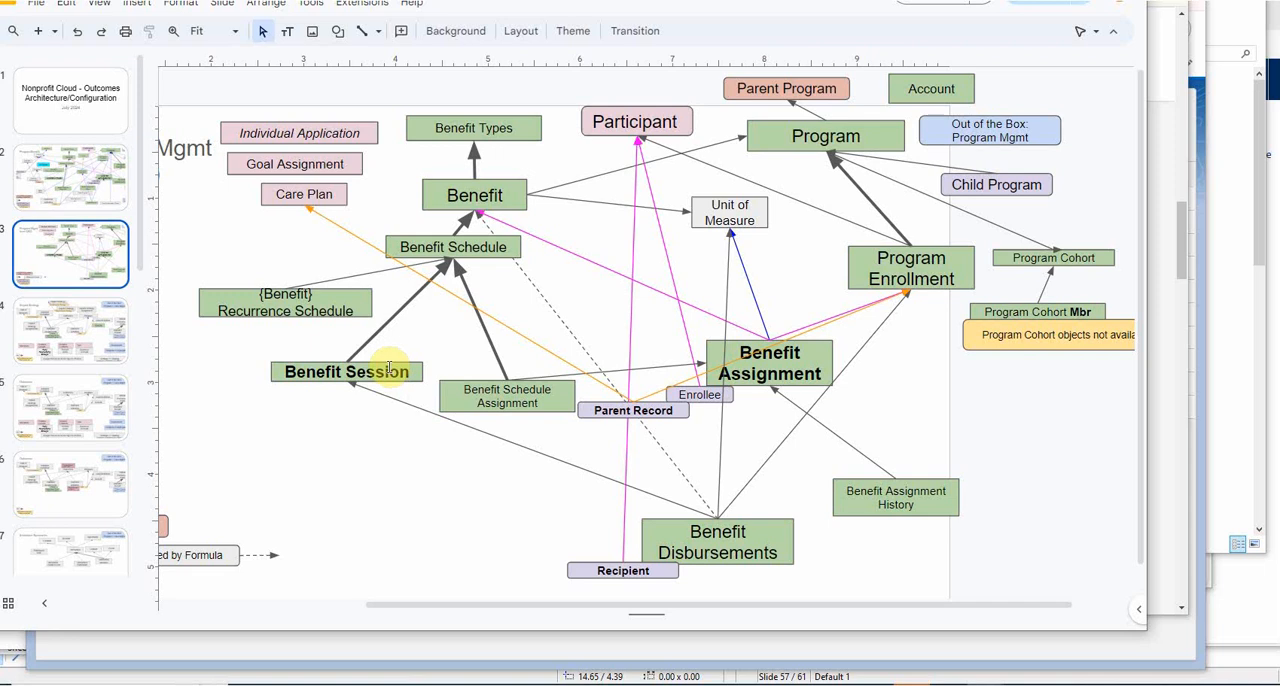
Check the Trailhead instructions, return to the Salesforce benefit schedule, and start adding participants from Contacts to its 07/11/2024 session.
key(alt+Tab)
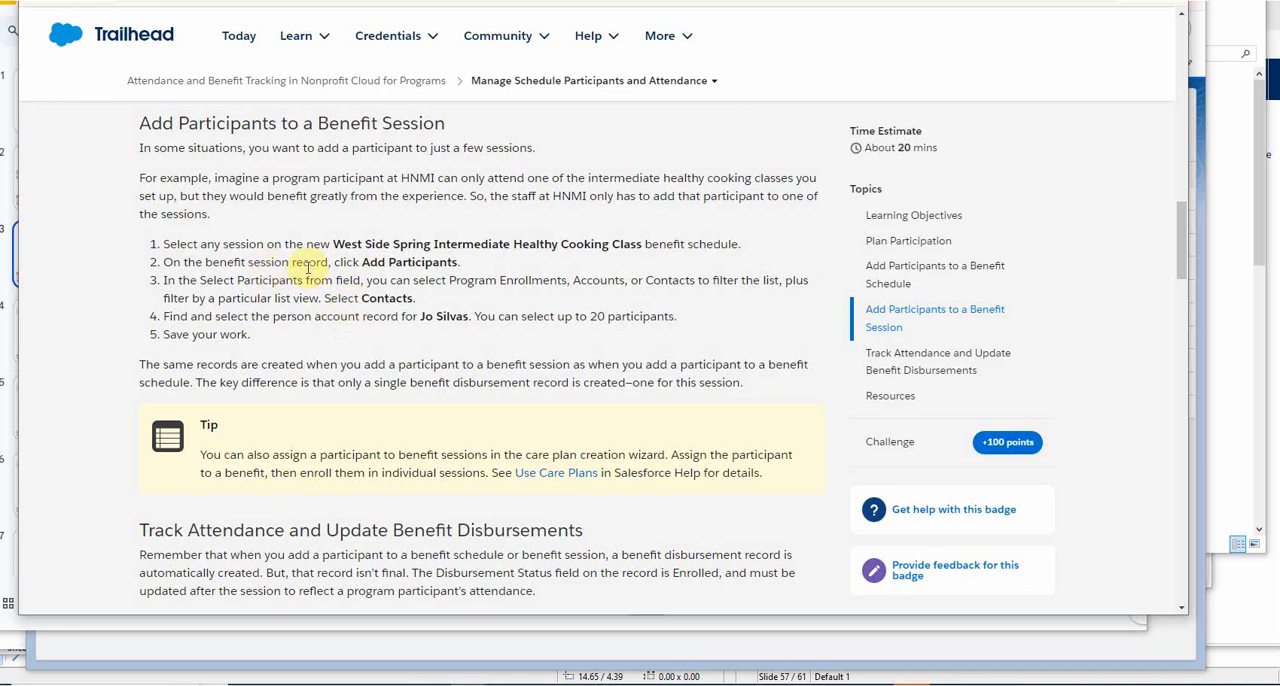
click(643, 2)
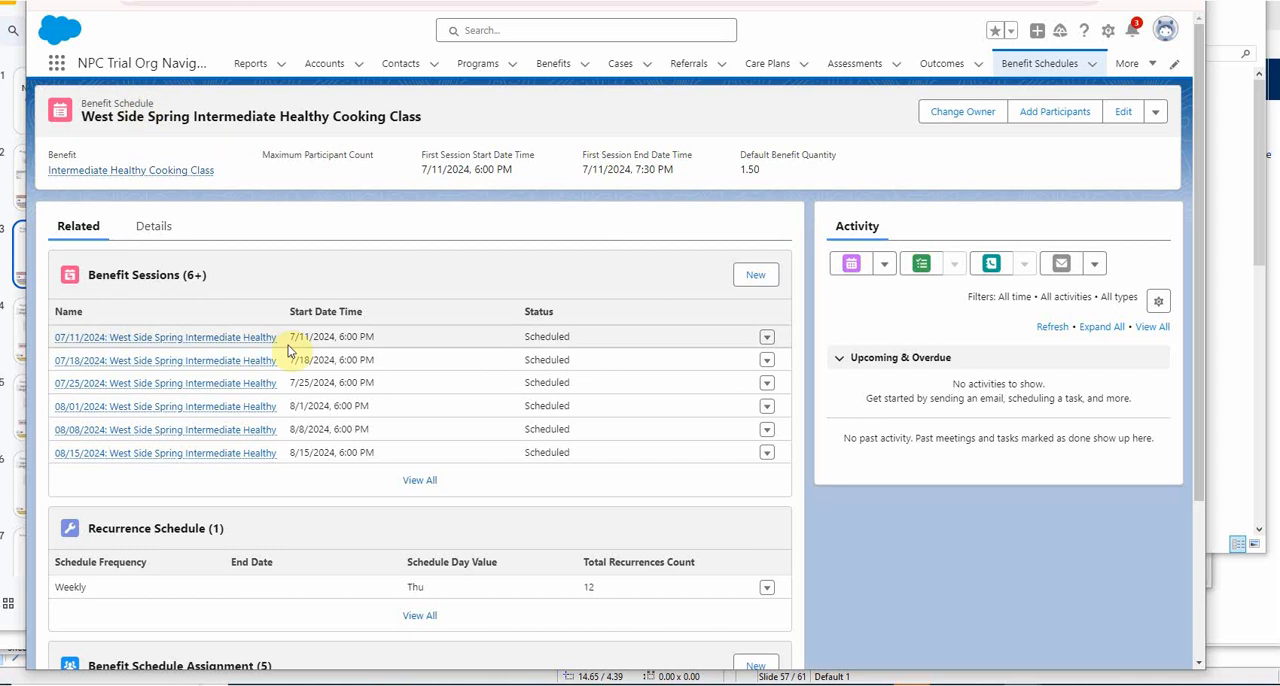
click(185, 339)
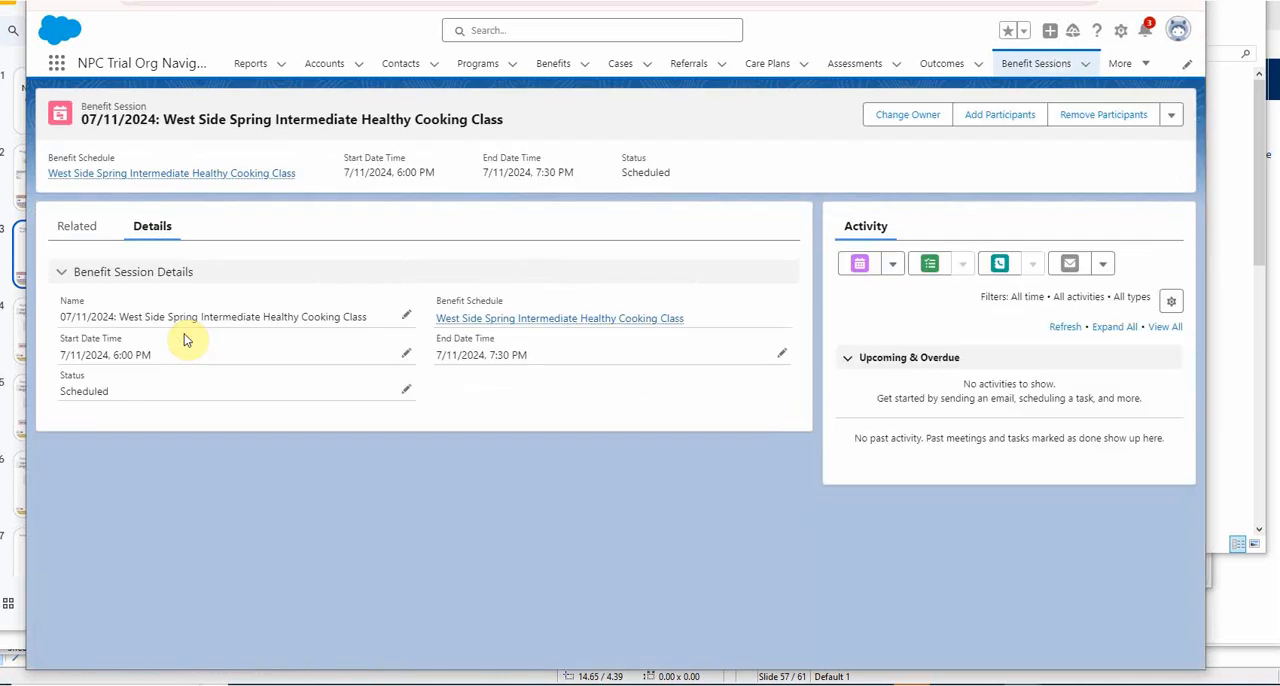
click(997, 116)
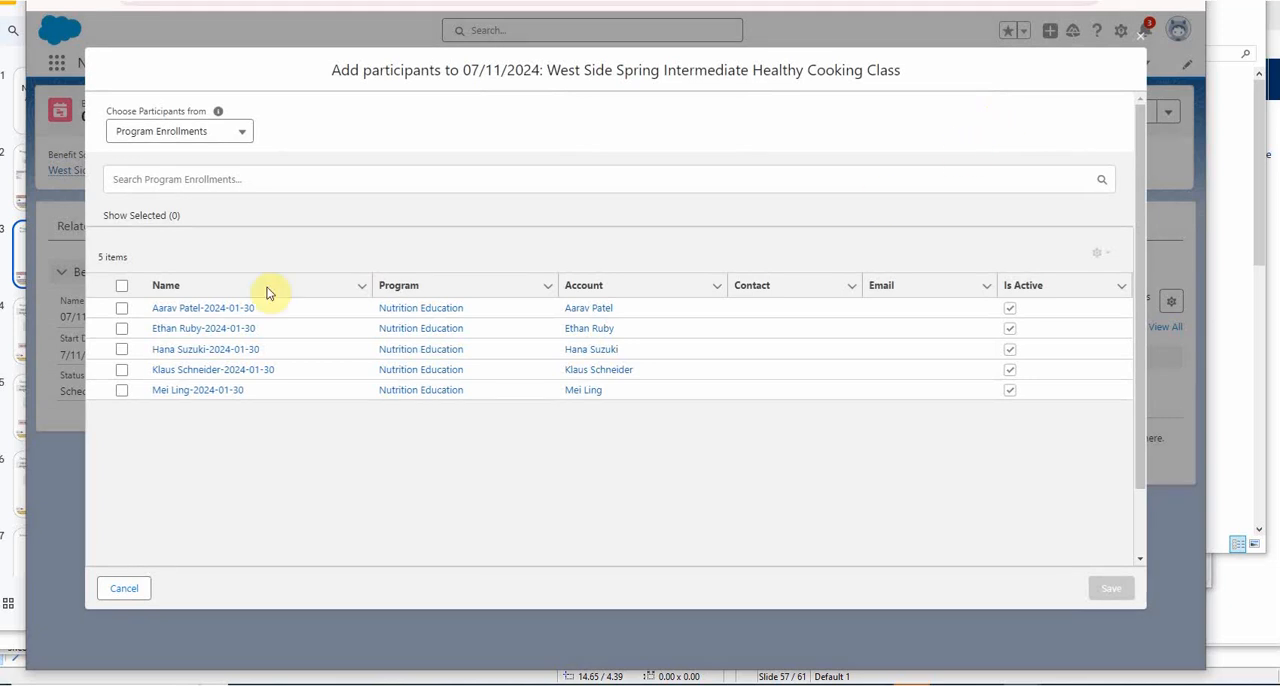
click(243, 139)
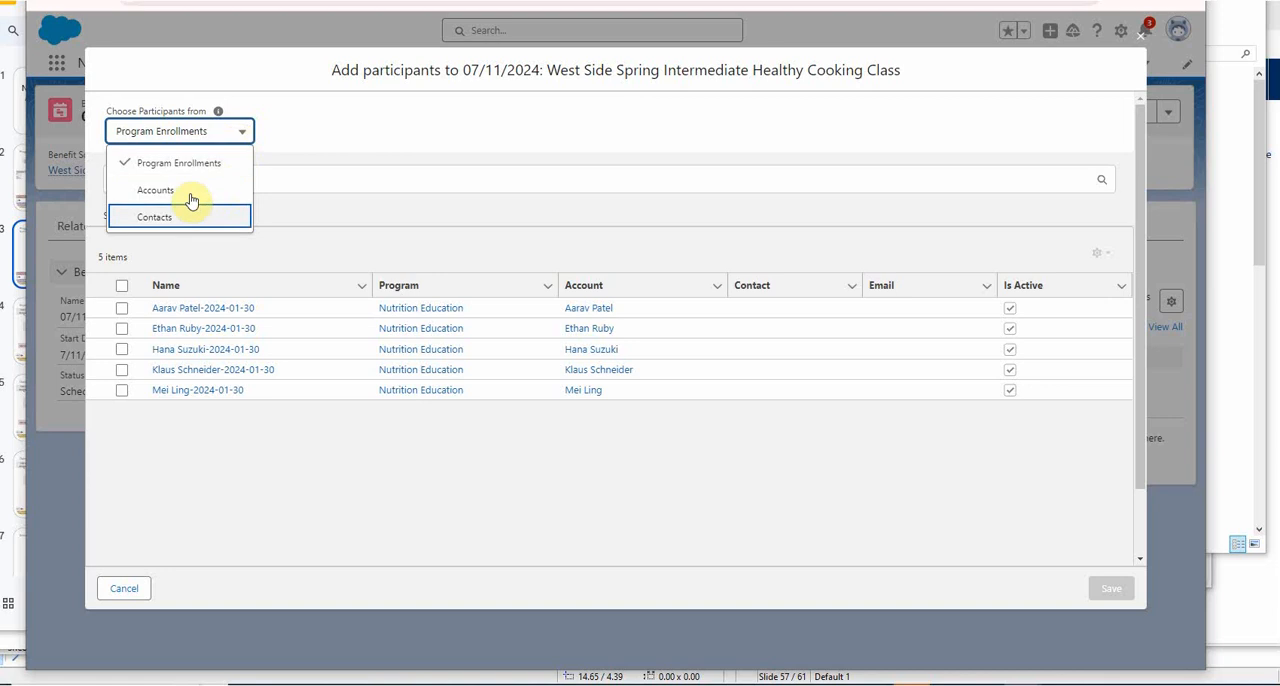
click(153, 217)
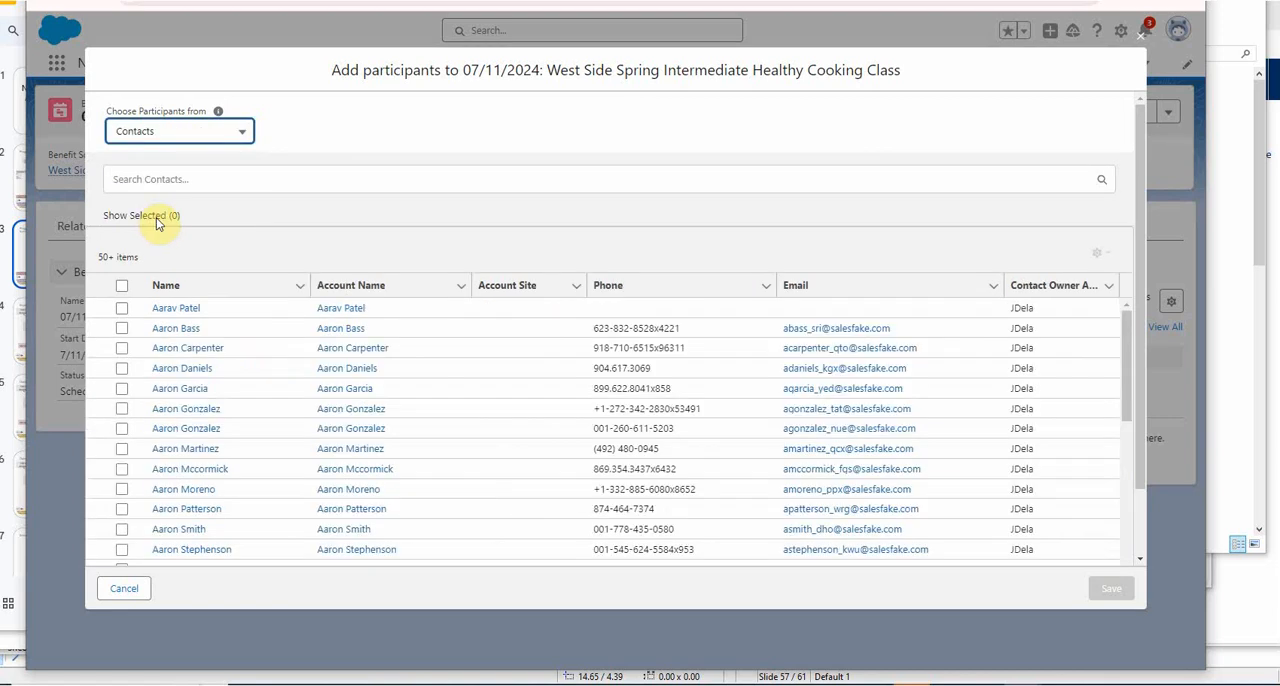
Search the contacts by the participant's surname, select the first result, and save that contact to the session.
click(196, 178)
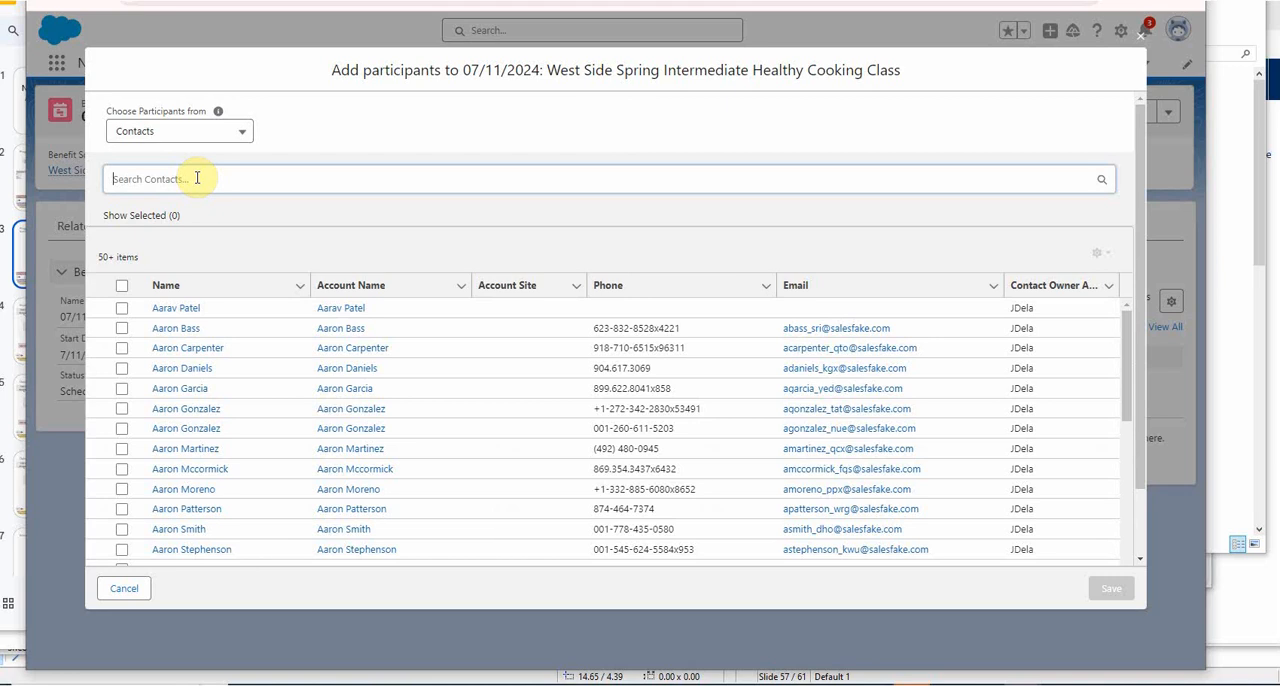
text(silva)
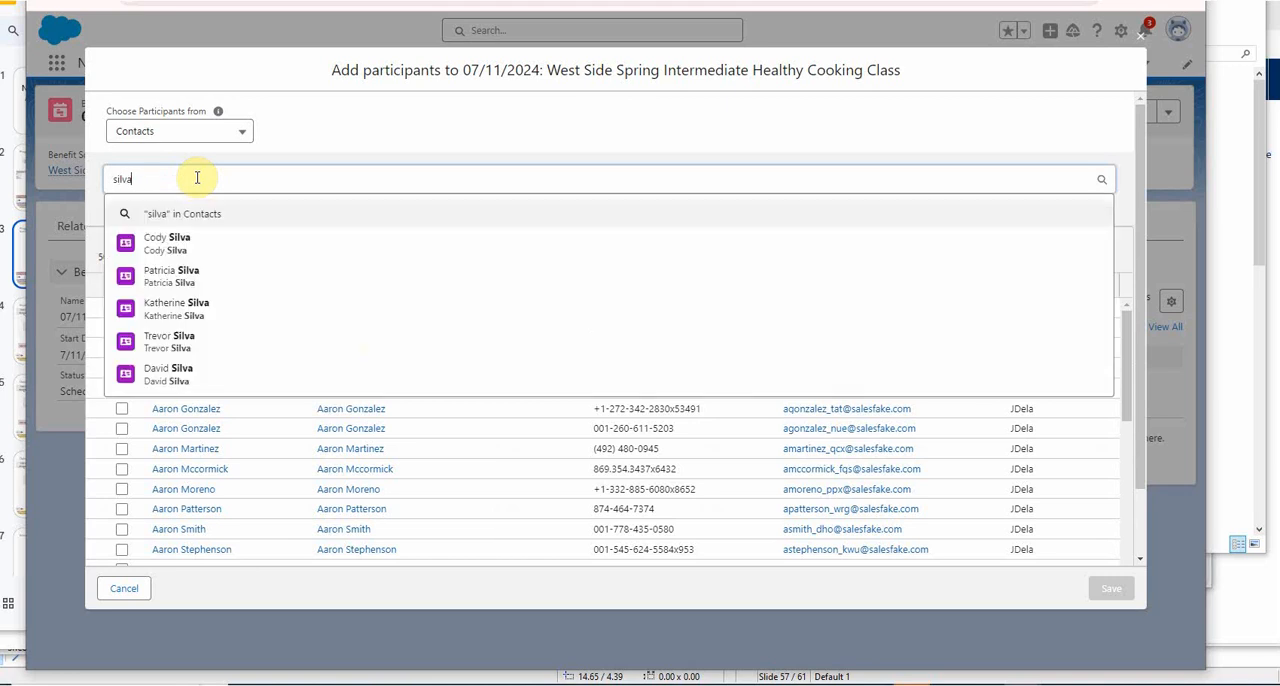
text(s)
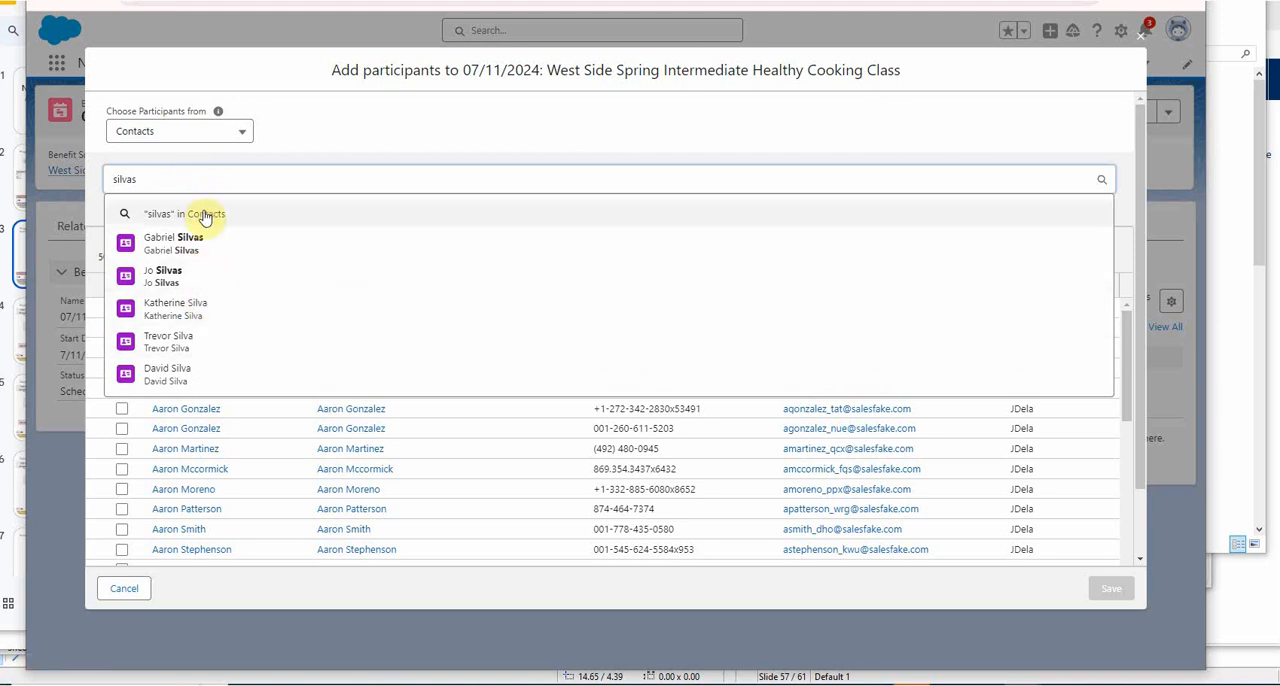
click(199, 181)
key(Return)
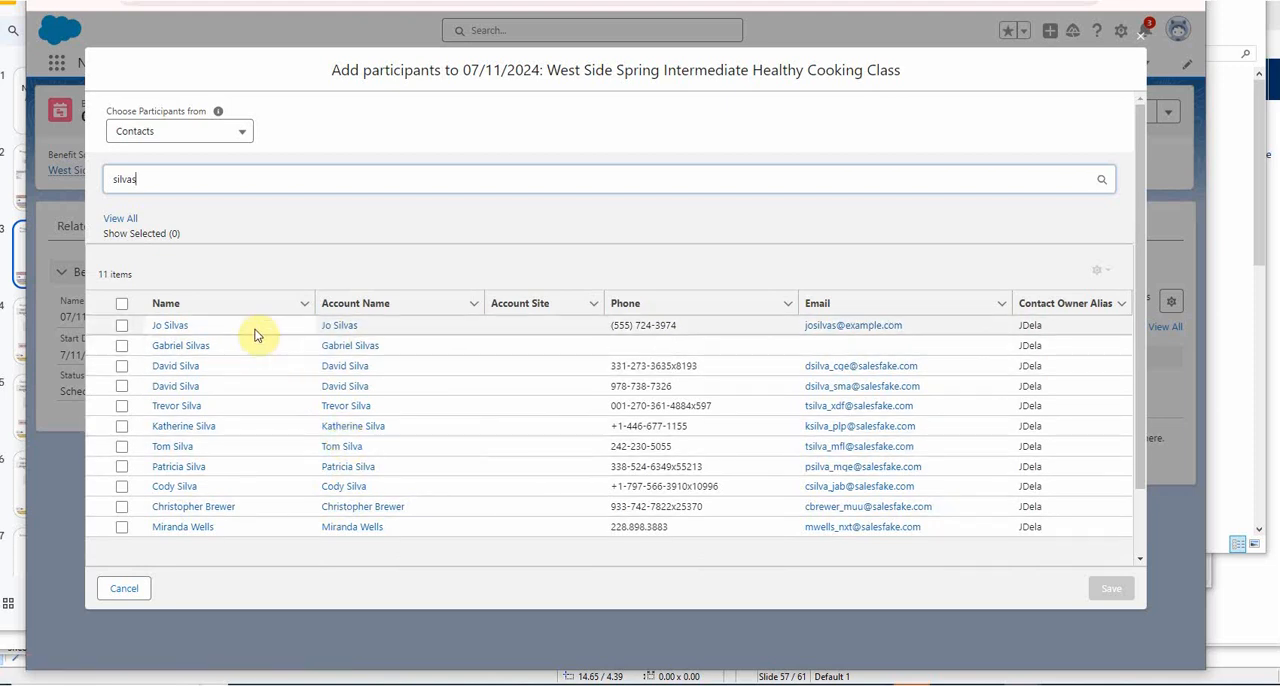
click(121, 326)
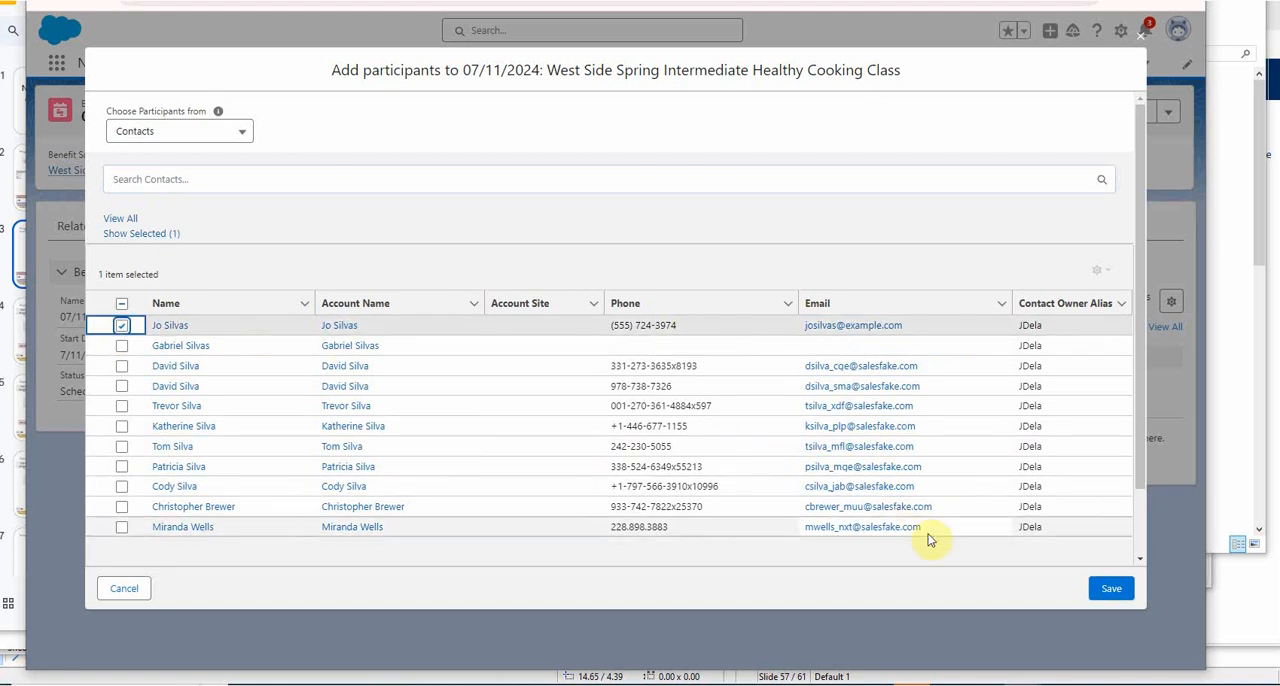
click(1105, 593)
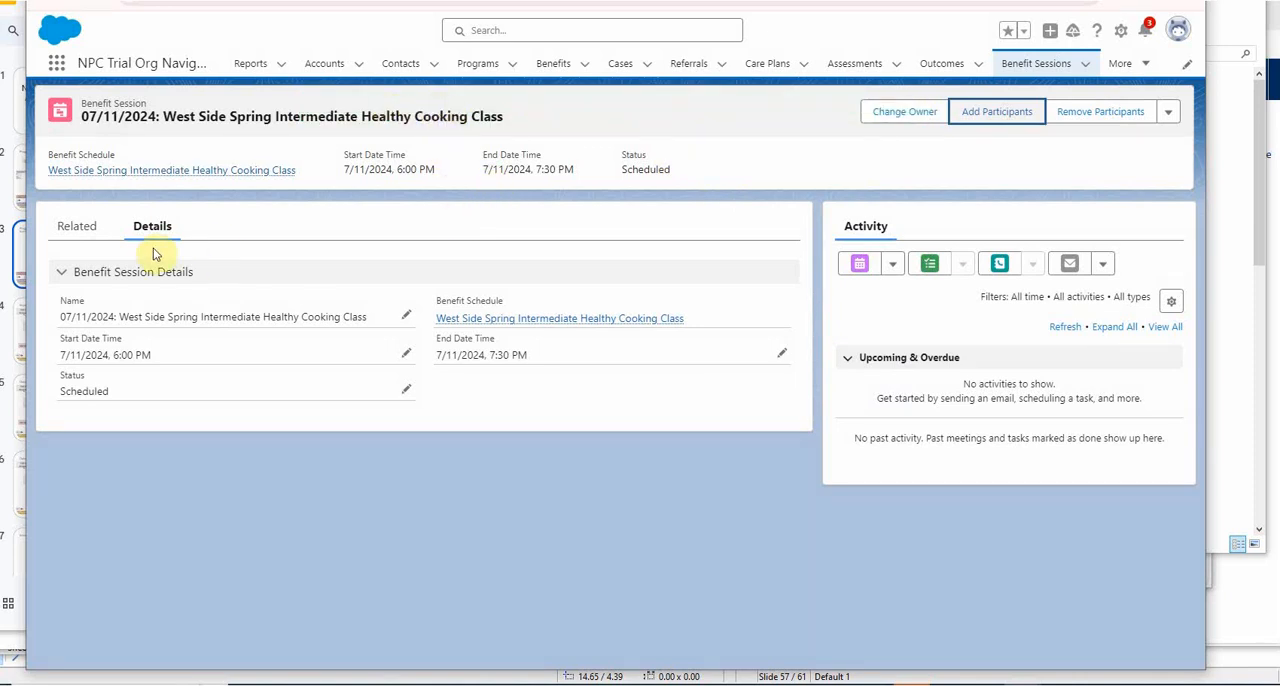
List all Benefit Disbursement records related to the 07/11/2024 session.
click(76, 226)
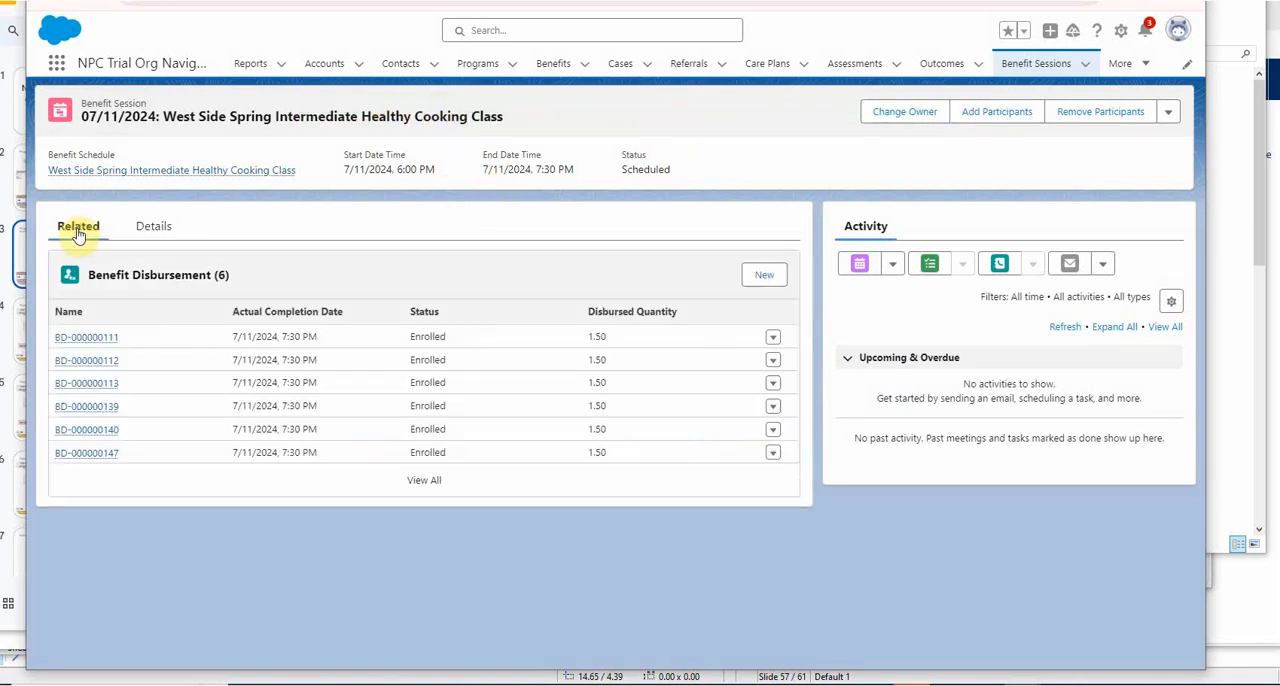
click(424, 480)
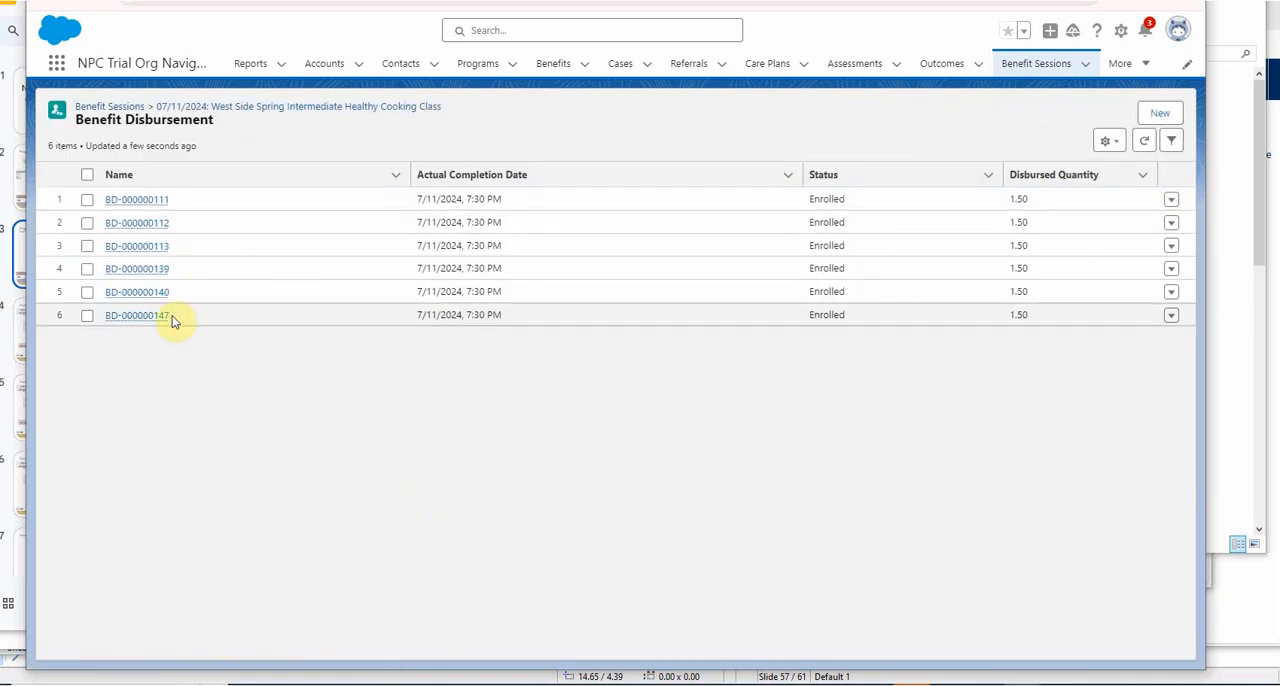
List all Program Enrollments of the Nutrition Education program and preview the added participant's enrollment record.
click(480, 66)
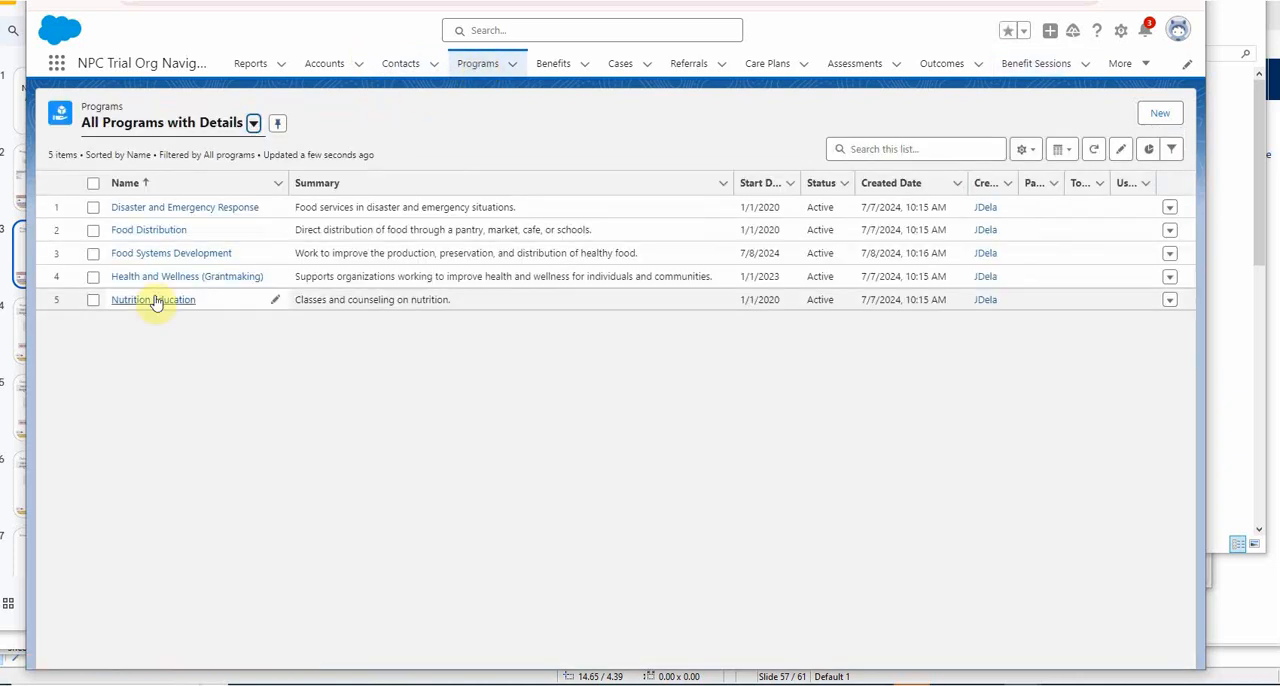
click(152, 300)
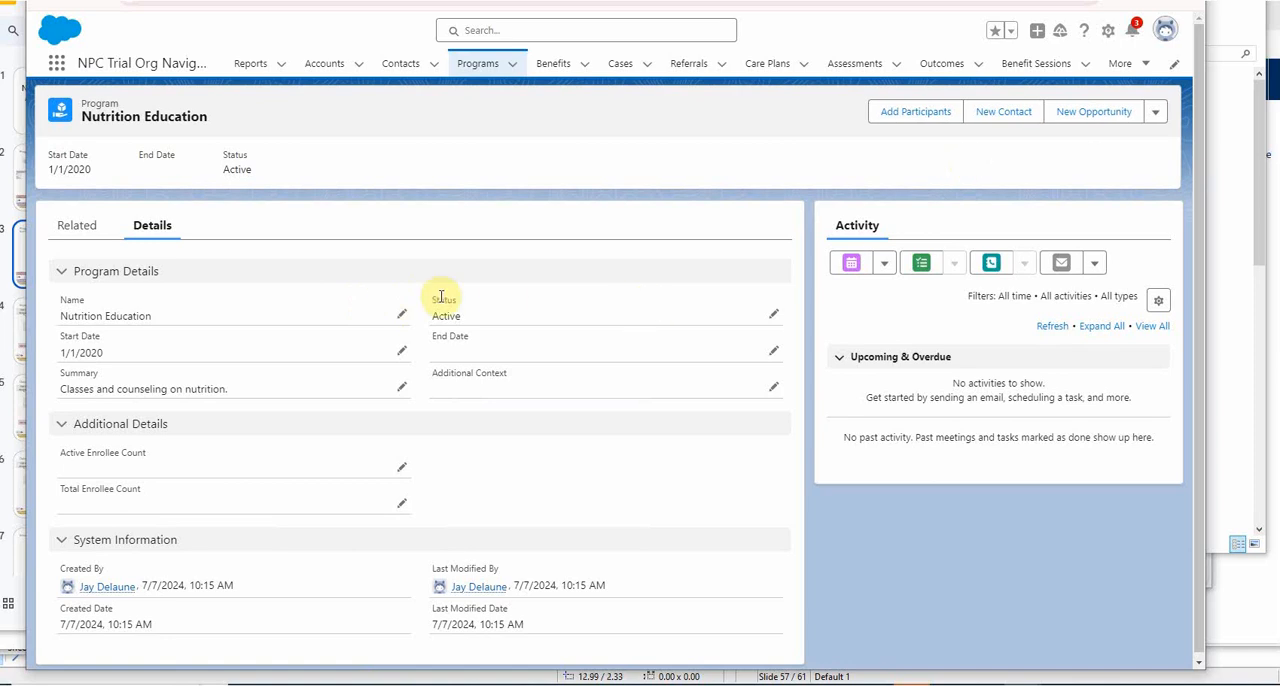
click(76, 228)
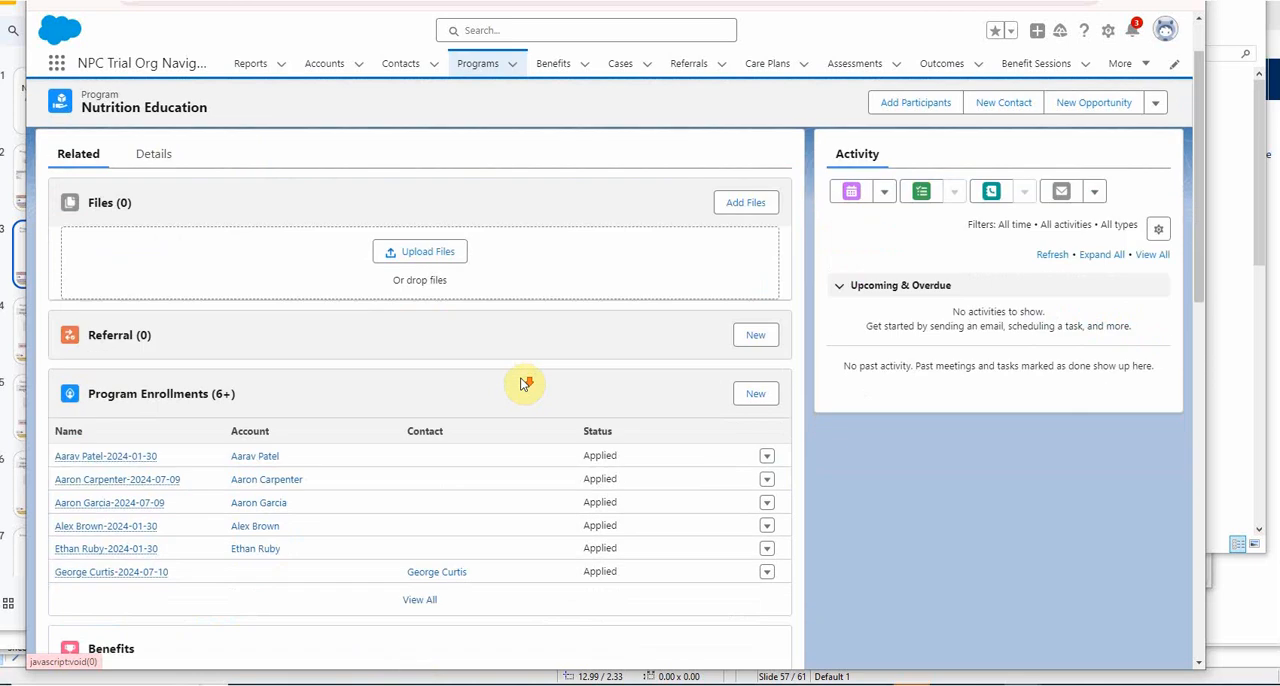
scroll(470, 440, down, 2)
click(426, 449)
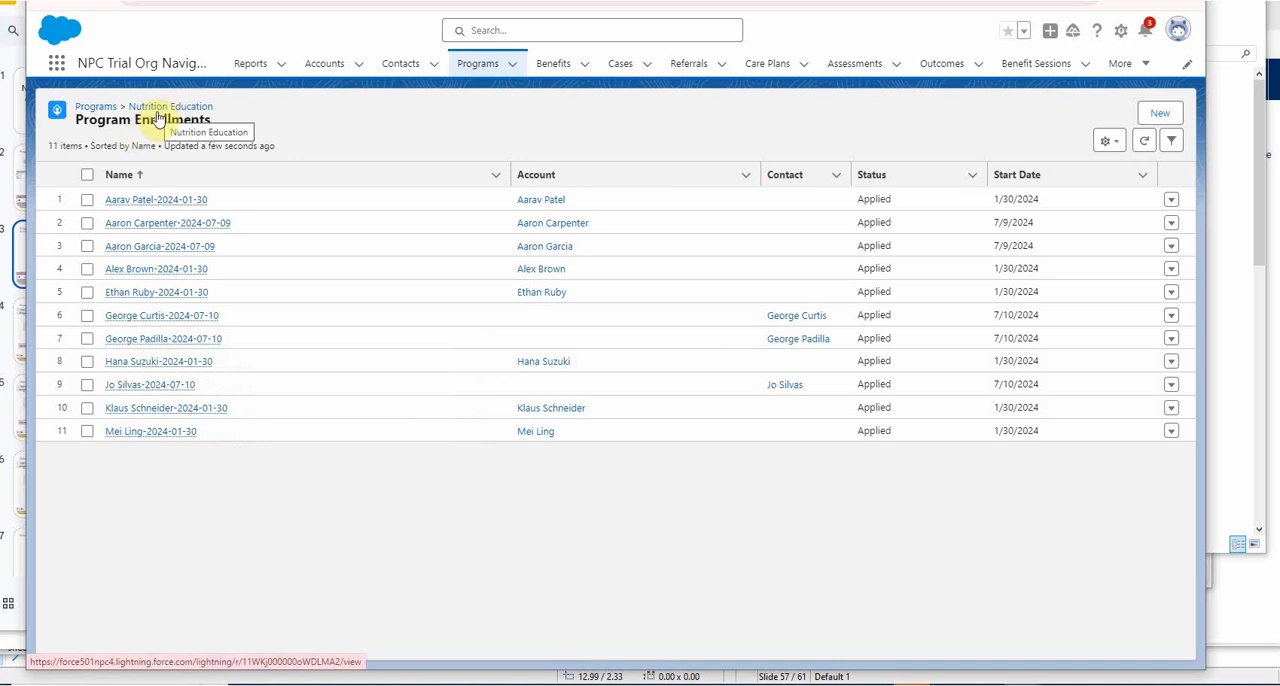
mouse_move(165, 390)
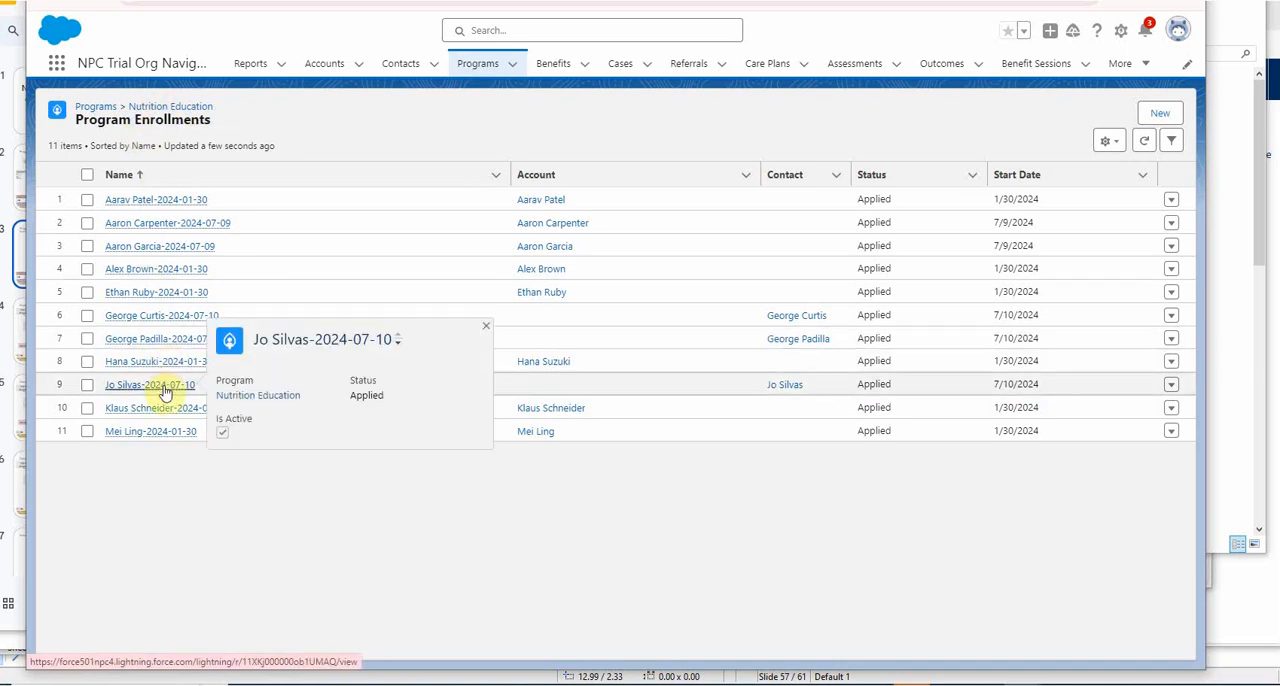